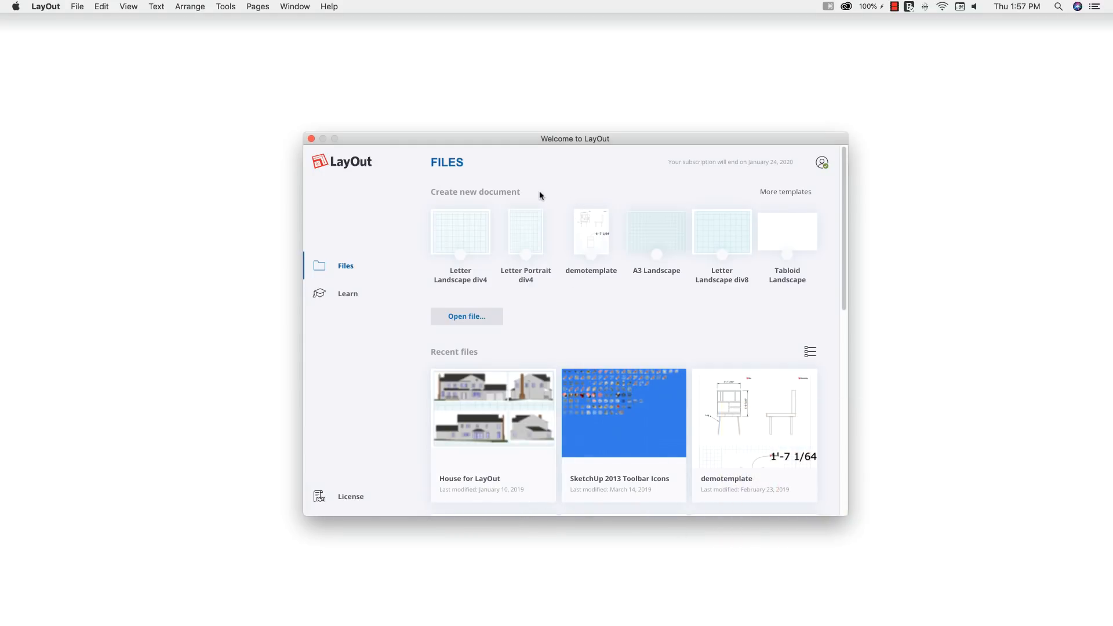
- Create a new document from the Letter Portrait div4 template and insert the SketchUp model of the leg onto the page
{"action": "left_click", "coordinate": [527, 247]}
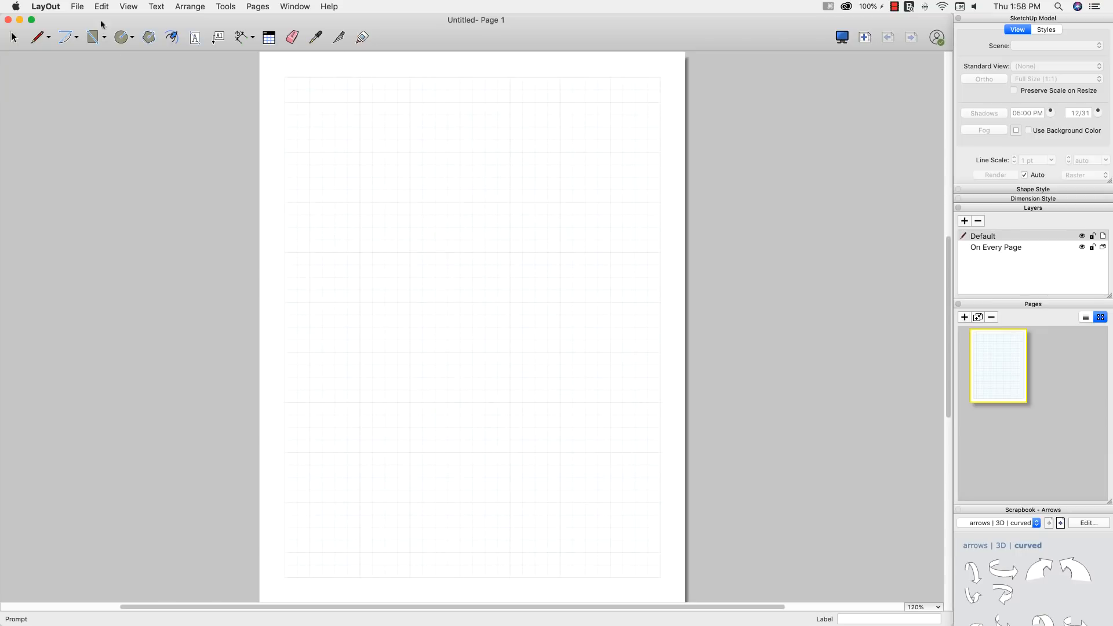
{"action": "left_click", "coordinate": [79, 6]}
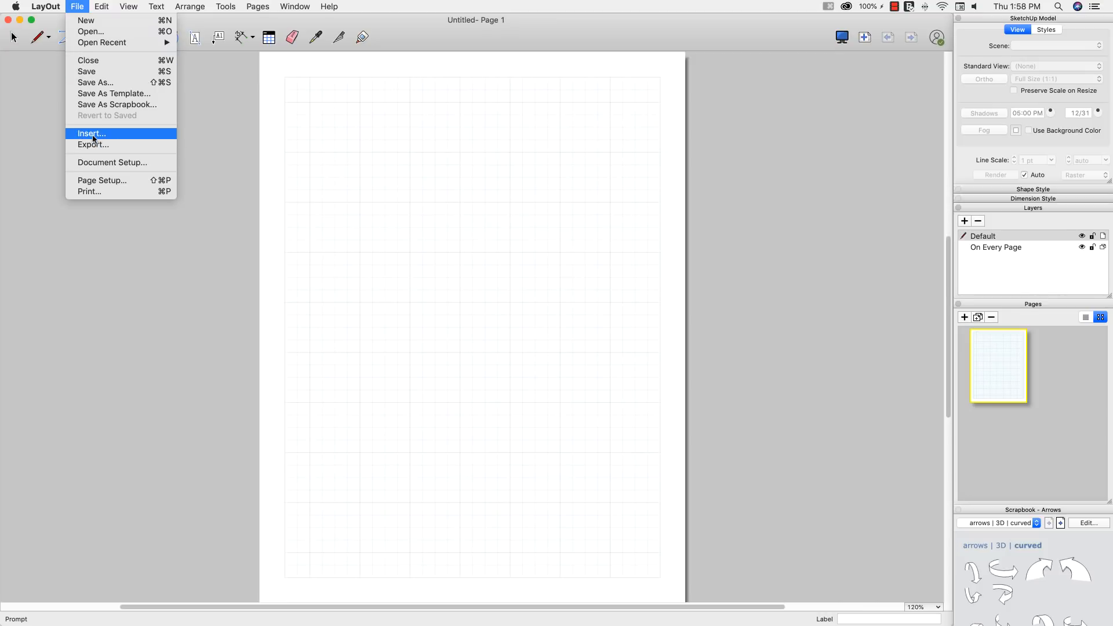
{"action": "left_click", "coordinate": [92, 135]}
{"action": "left_click", "coordinate": [169, 140]}
{"action": "double_click", "coordinate": [280, 109]}
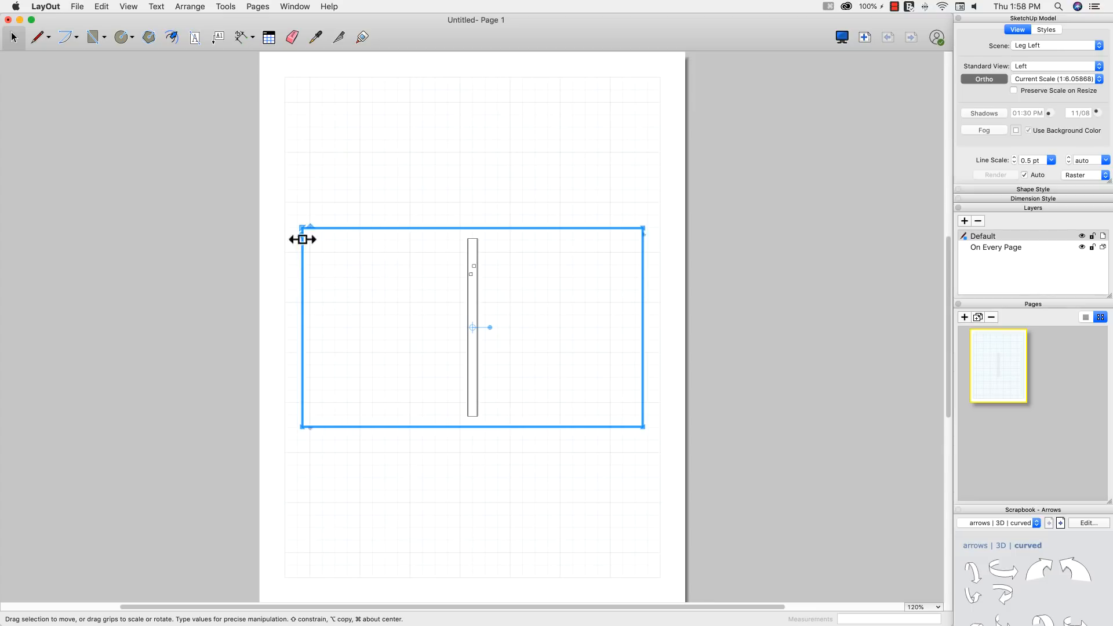
- Switch the model viewport to the Leg Front scene and set its scale to 3" = 1'-0" (1:4)
{"action": "right_click", "coordinate": [464, 301]}
{"action": "mouse_move", "coordinate": [513, 567]}
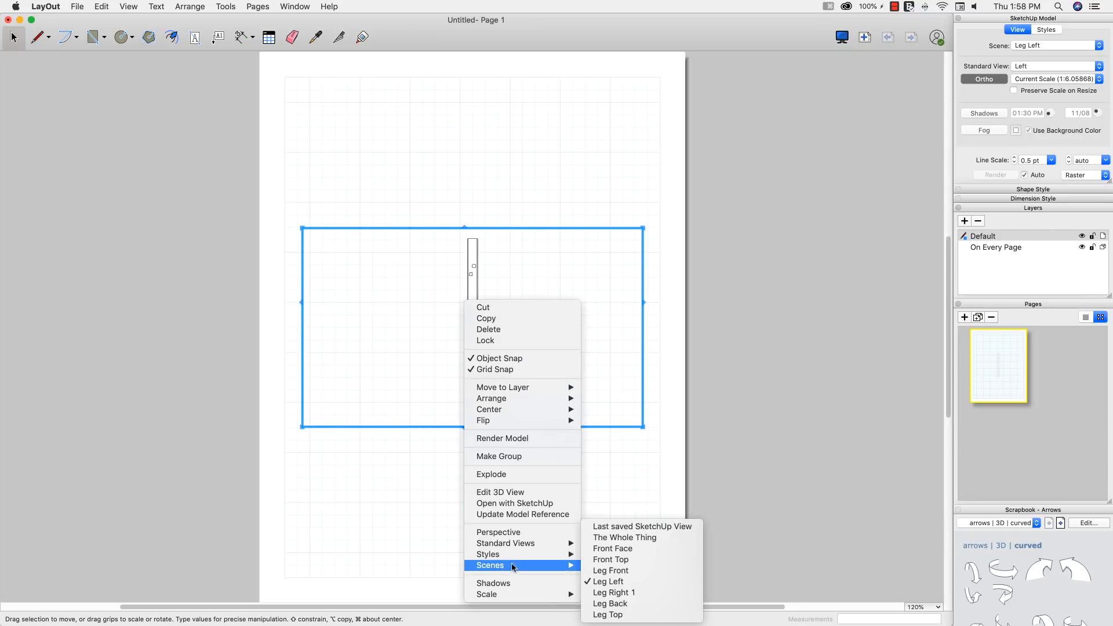
{"action": "left_click", "coordinate": [608, 573]}
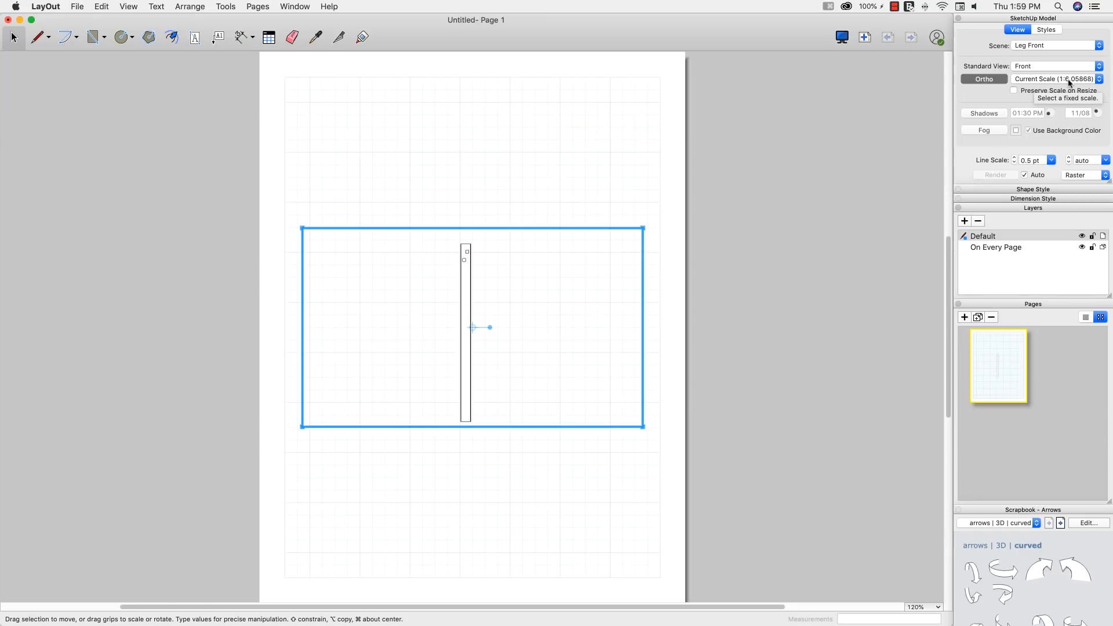
{"action": "left_click", "coordinate": [1098, 79]}
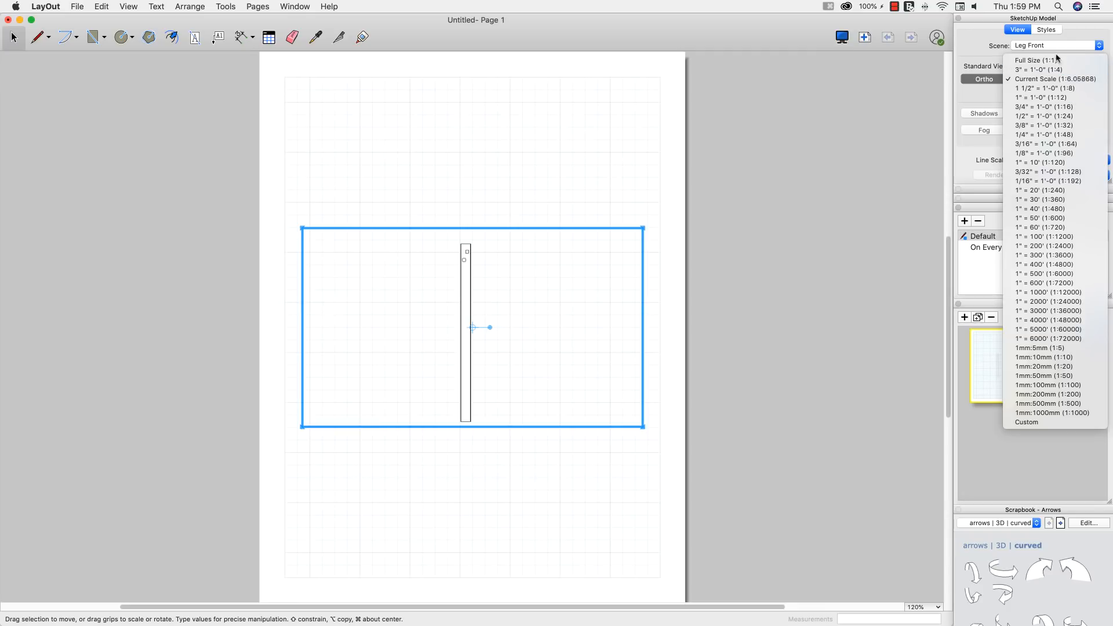
{"action": "left_click", "coordinate": [1056, 99]}
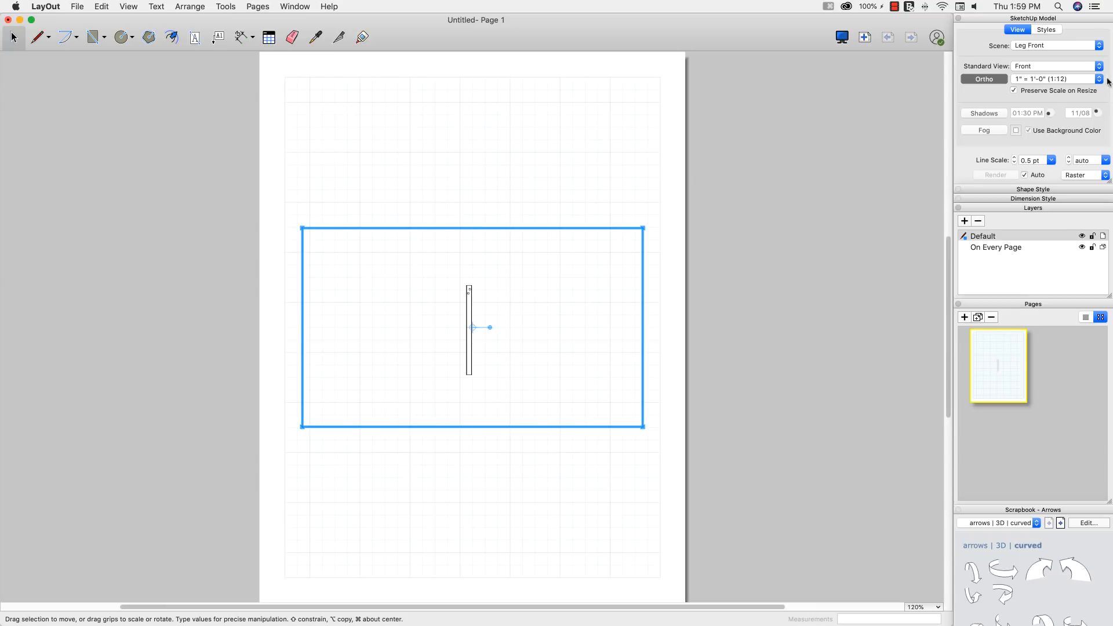
{"action": "left_click", "coordinate": [1084, 79]}
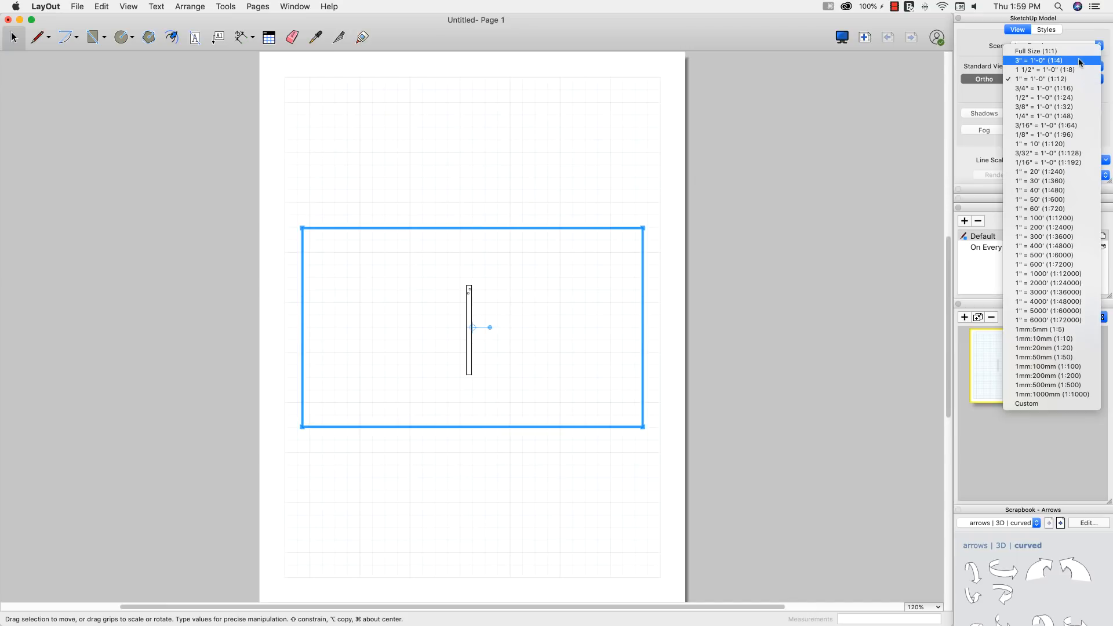
{"action": "left_click", "coordinate": [1079, 61]}
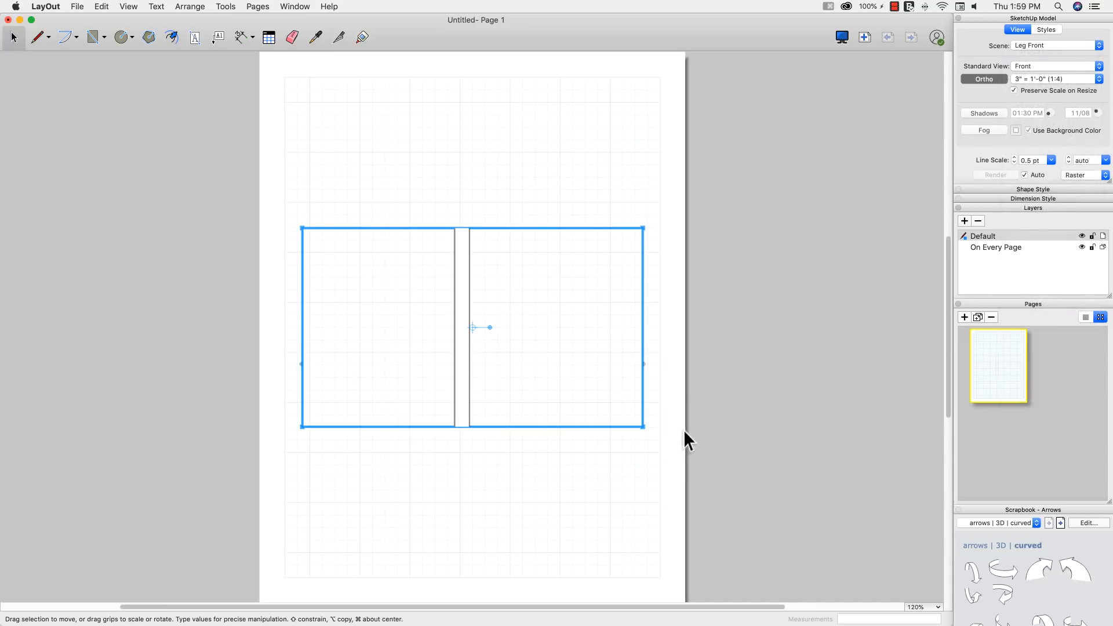
- Resize the viewport to frame the whole leg closely and move it against the left edge of the page grid
{"action": "left_click_drag", "start_coordinate": [641, 426], "coordinate": [648, 577]}
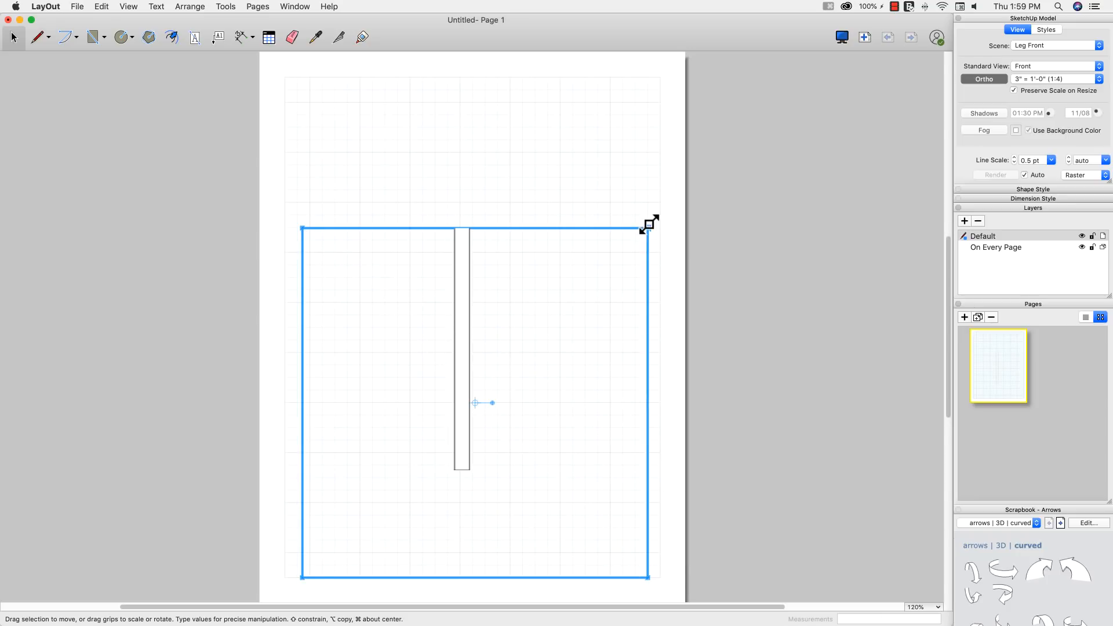
{"action": "left_click_drag", "start_coordinate": [649, 226], "coordinate": [660, 127]}
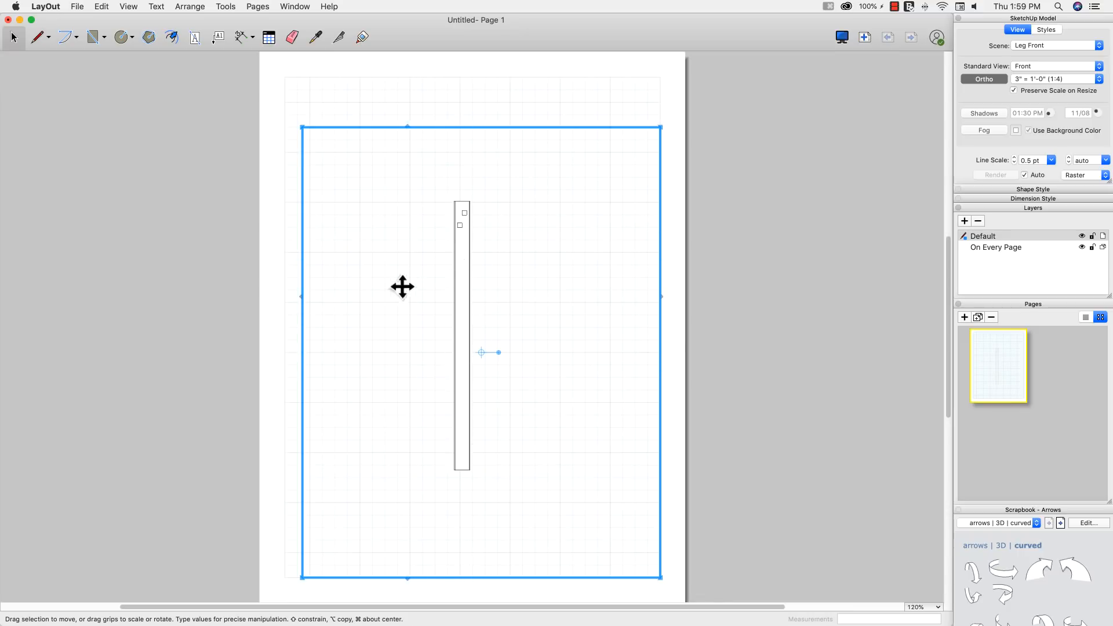
{"action": "left_click_drag", "start_coordinate": [301, 325], "coordinate": [410, 326]}
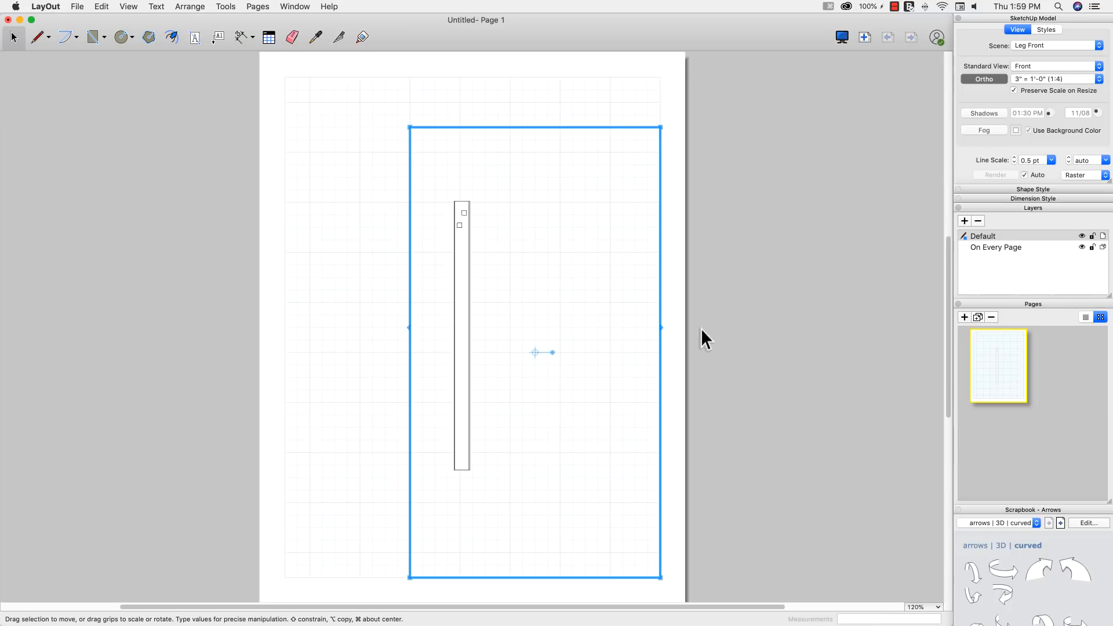
{"action": "left_click_drag", "start_coordinate": [662, 328], "coordinate": [498, 329]}
{"action": "left_click_drag", "start_coordinate": [458, 368], "coordinate": [335, 366]}
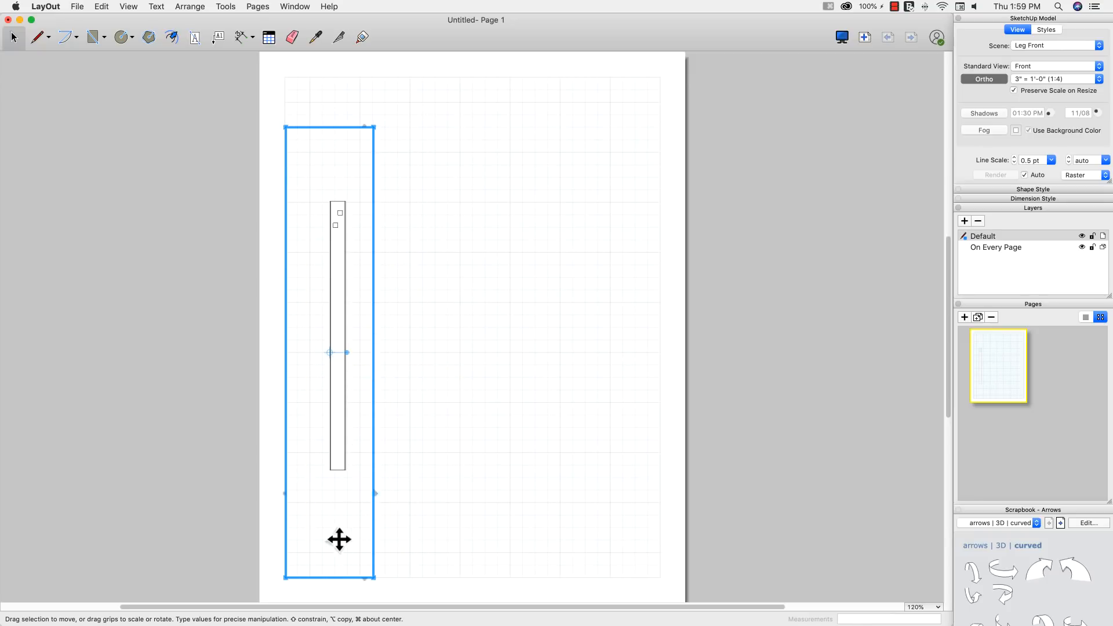
{"action": "left_click_drag", "start_coordinate": [340, 577], "coordinate": [342, 483]}
{"action": "left_click_drag", "start_coordinate": [330, 127], "coordinate": [330, 181]}
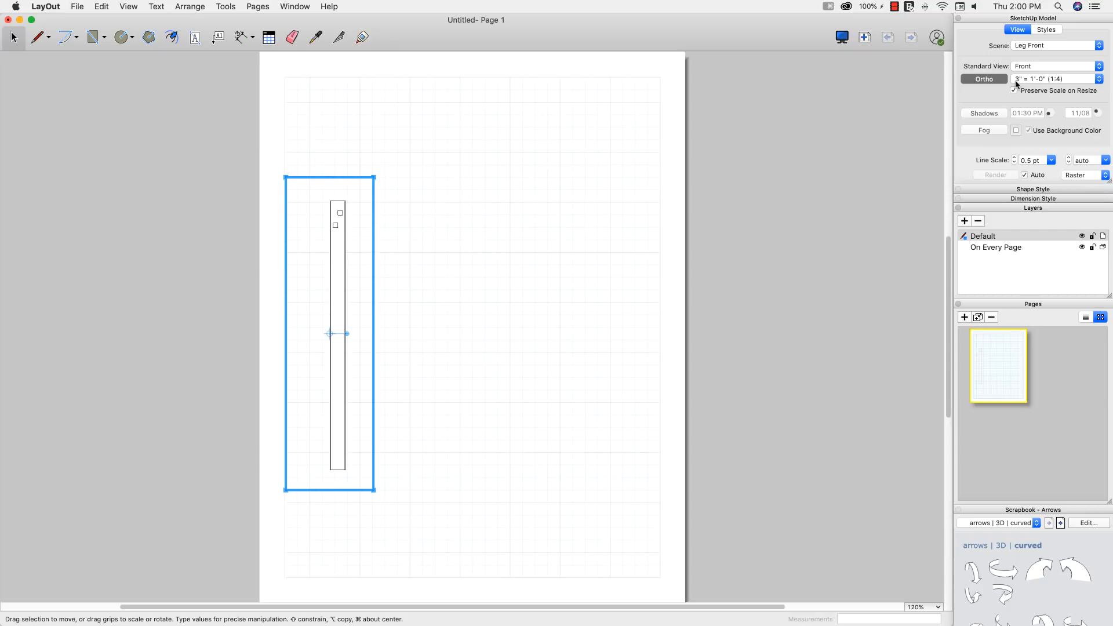
- Duplicate the leg viewport by copy and paste, and place the copy directly to the right of the original
{"action": "right_click", "coordinate": [336, 261]}
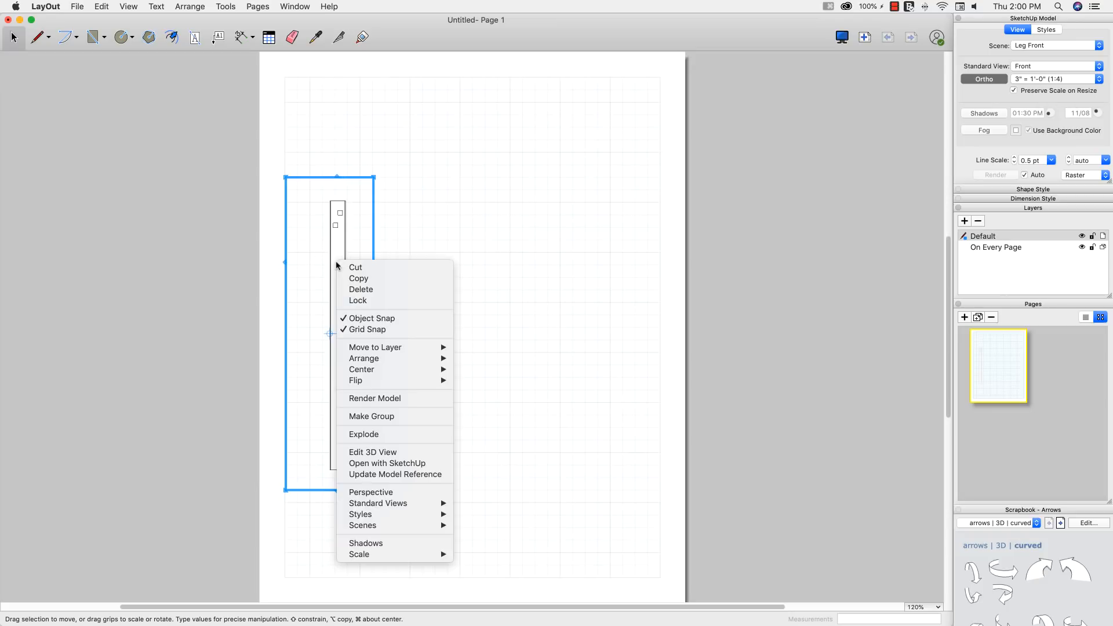
{"action": "left_click", "coordinate": [354, 279]}
{"action": "right_click", "coordinate": [427, 229]}
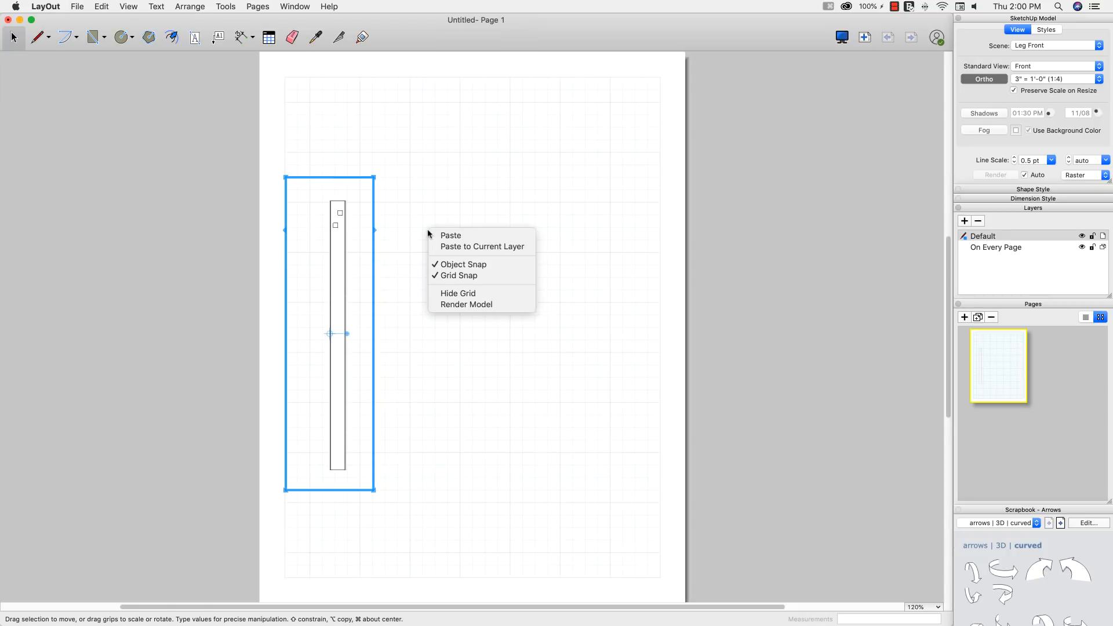
{"action": "left_click", "coordinate": [433, 233]}
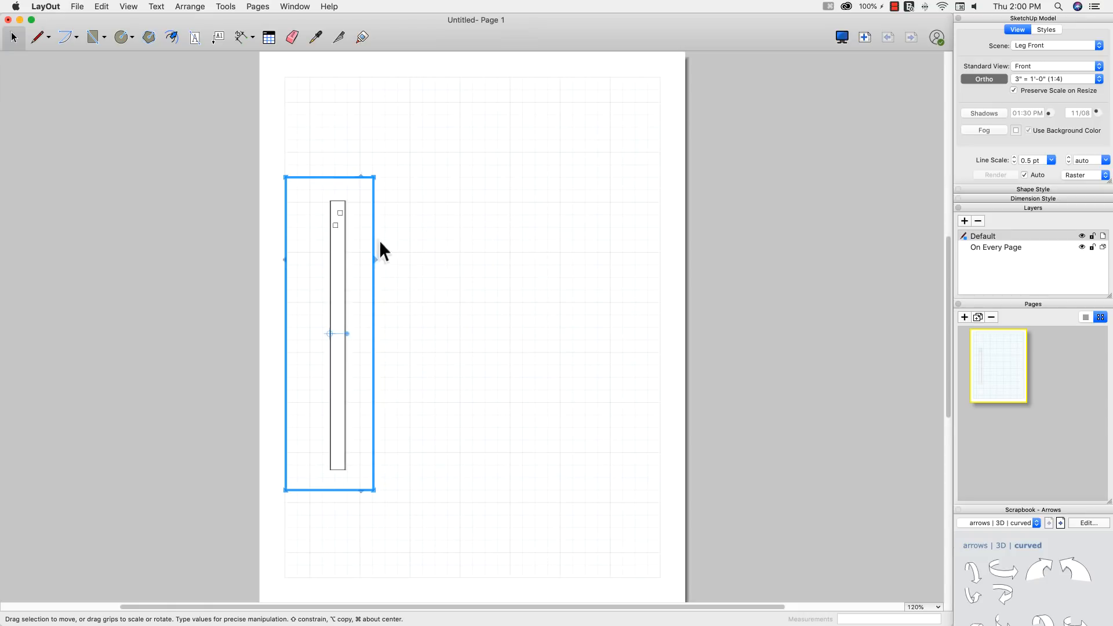
{"action": "right_click", "coordinate": [418, 215]}
{"action": "left_click", "coordinate": [424, 222]}
{"action": "right_click", "coordinate": [417, 211]}
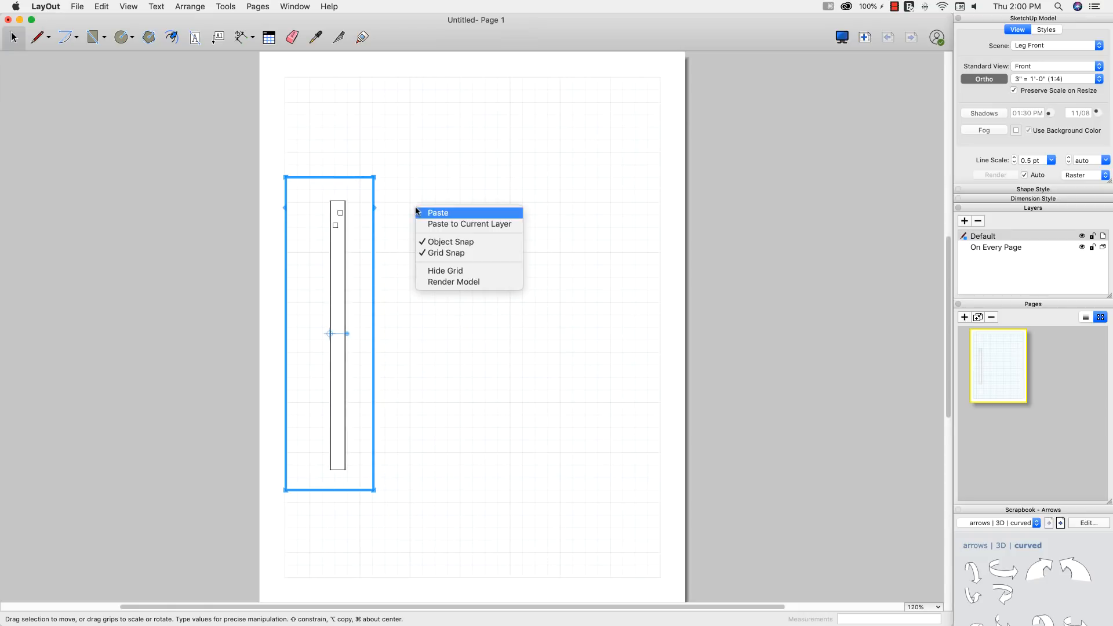
{"action": "left_click", "coordinate": [434, 214]}
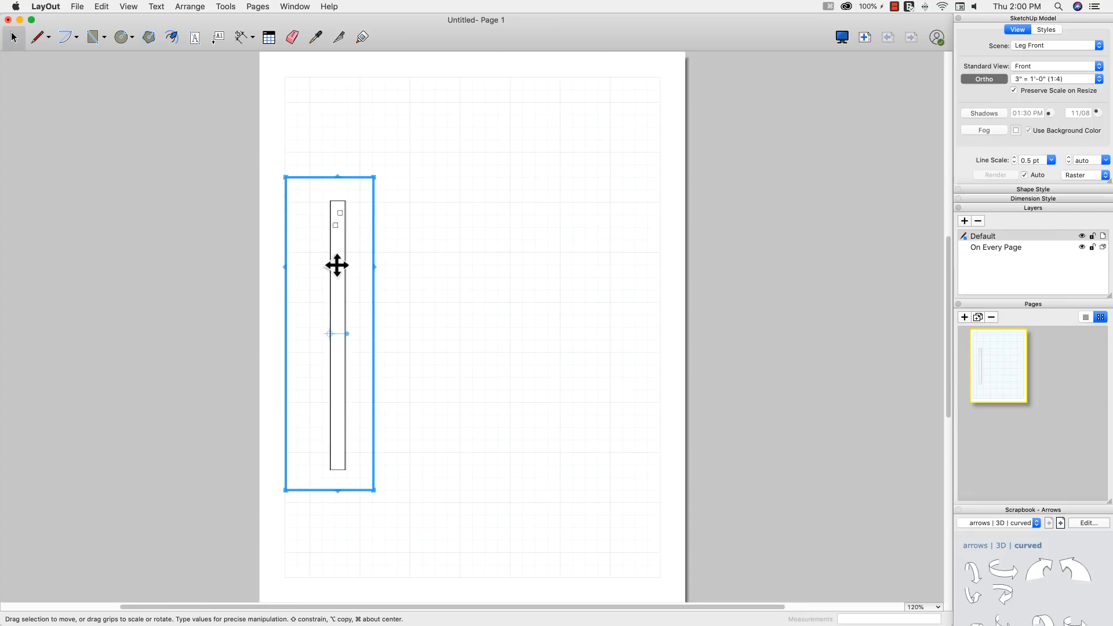
{"action": "left_click_drag", "start_coordinate": [340, 262], "coordinate": [416, 267]}
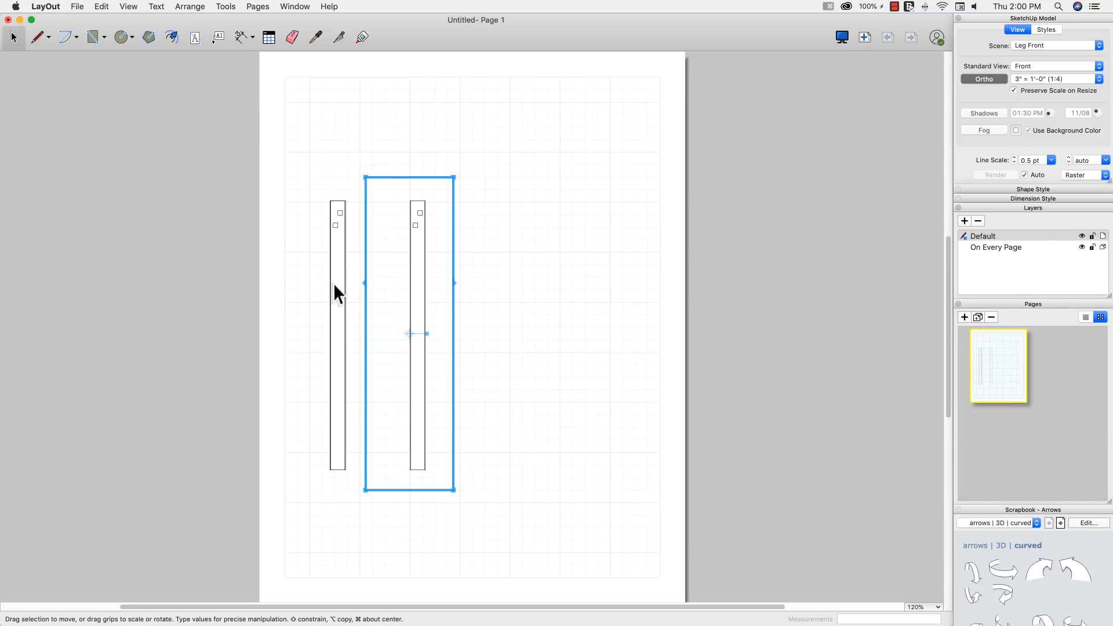
- Copy the leftmost leg viewport twice more to the right, forming a level row of four viewports
{"action": "left_click_drag", "start_coordinate": [336, 281], "coordinate": [497, 285], "text": "alt"}
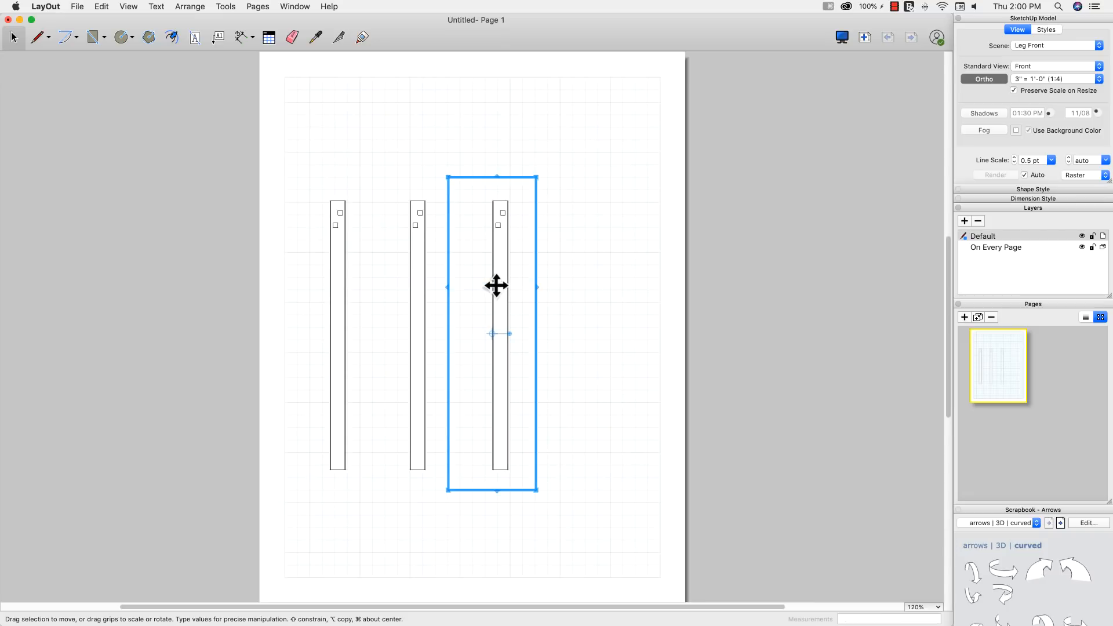
{"action": "left_click", "coordinate": [332, 276]}
{"action": "left_click_drag", "start_coordinate": [333, 276], "coordinate": [582, 271], "text": "alt"}
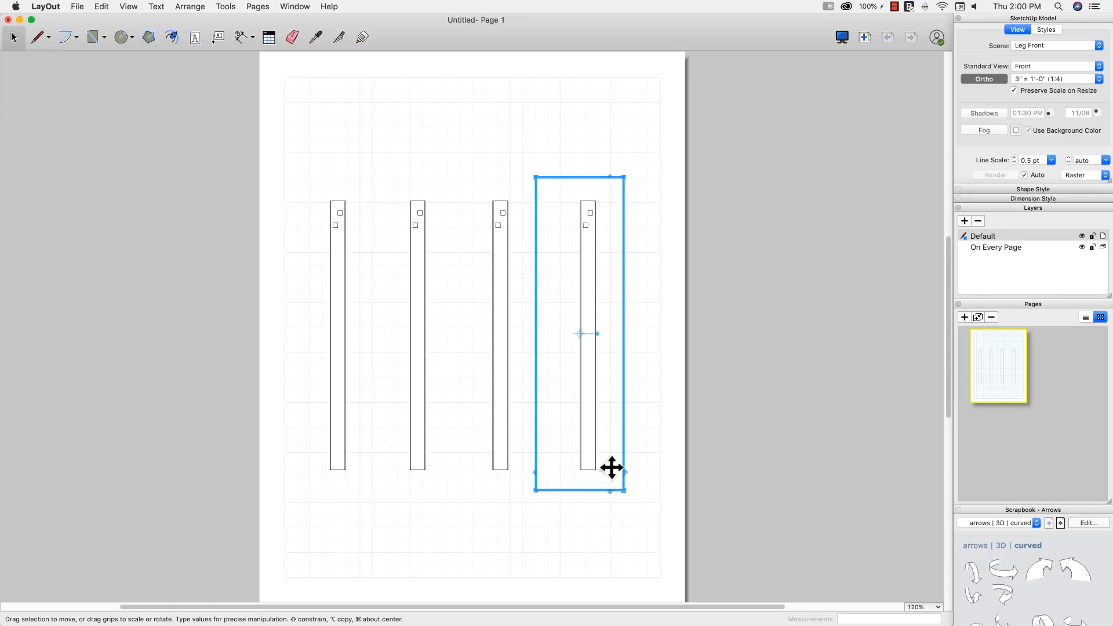
{"action": "left_click", "coordinate": [345, 260]}
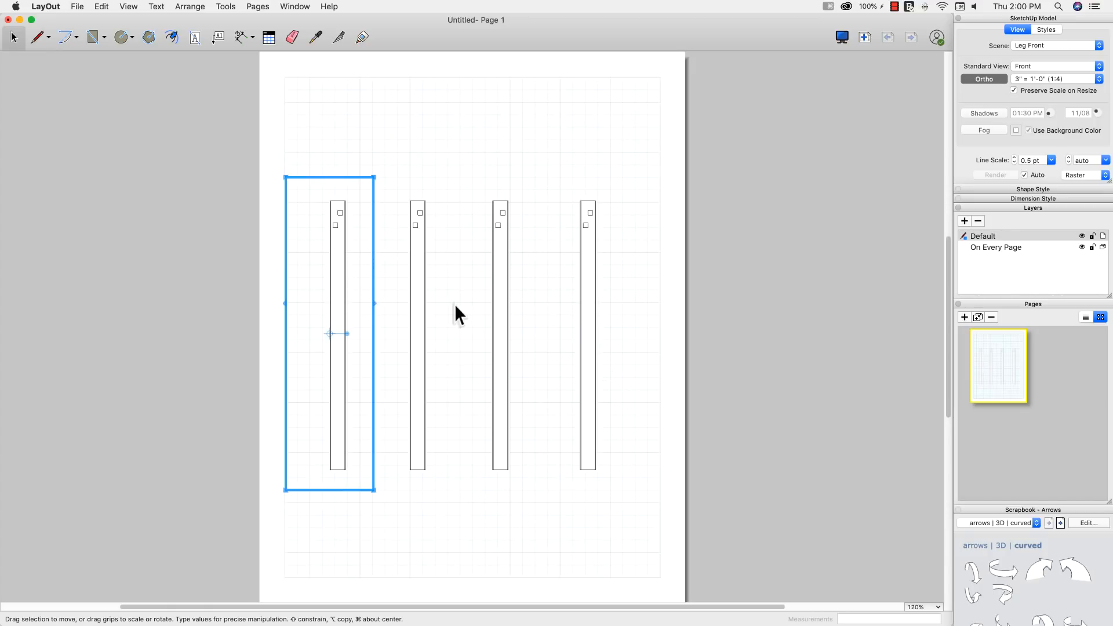
- Switch the second viewport from the left to the Leg Left scene
{"action": "left_click", "coordinate": [415, 293]}
{"action": "right_click", "coordinate": [416, 294]}
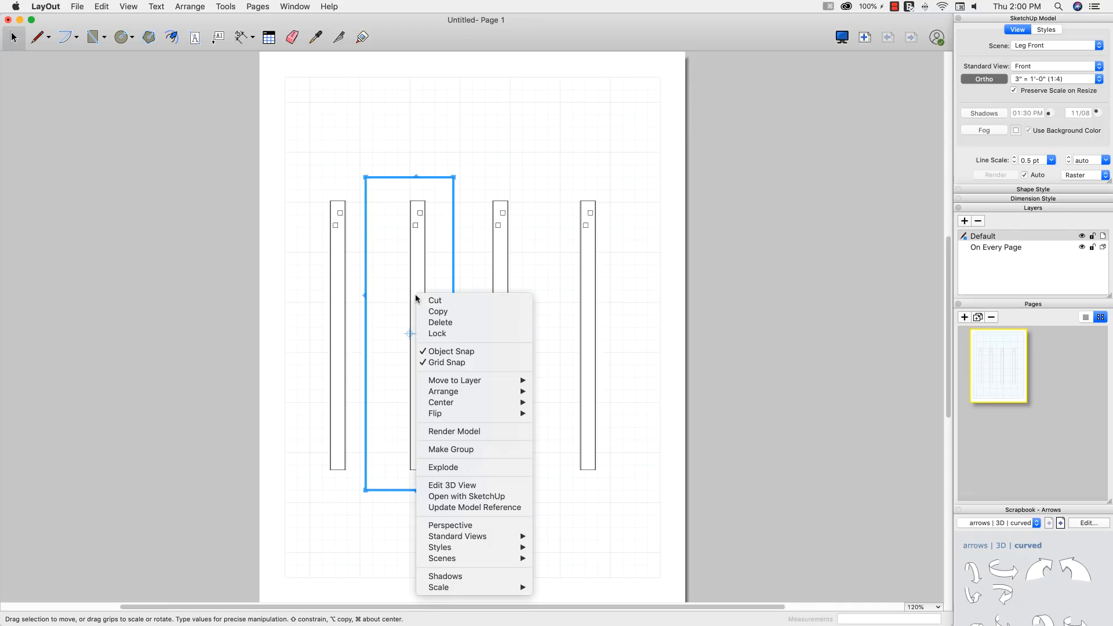
{"action": "mouse_move", "coordinate": [475, 559]}
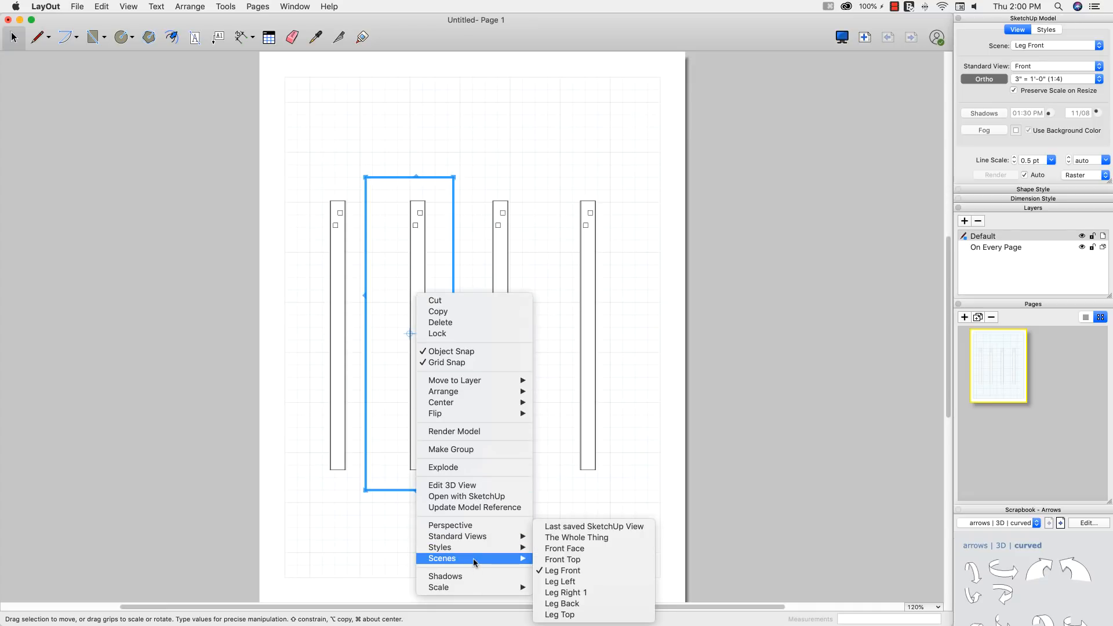
{"action": "left_click", "coordinate": [563, 582]}
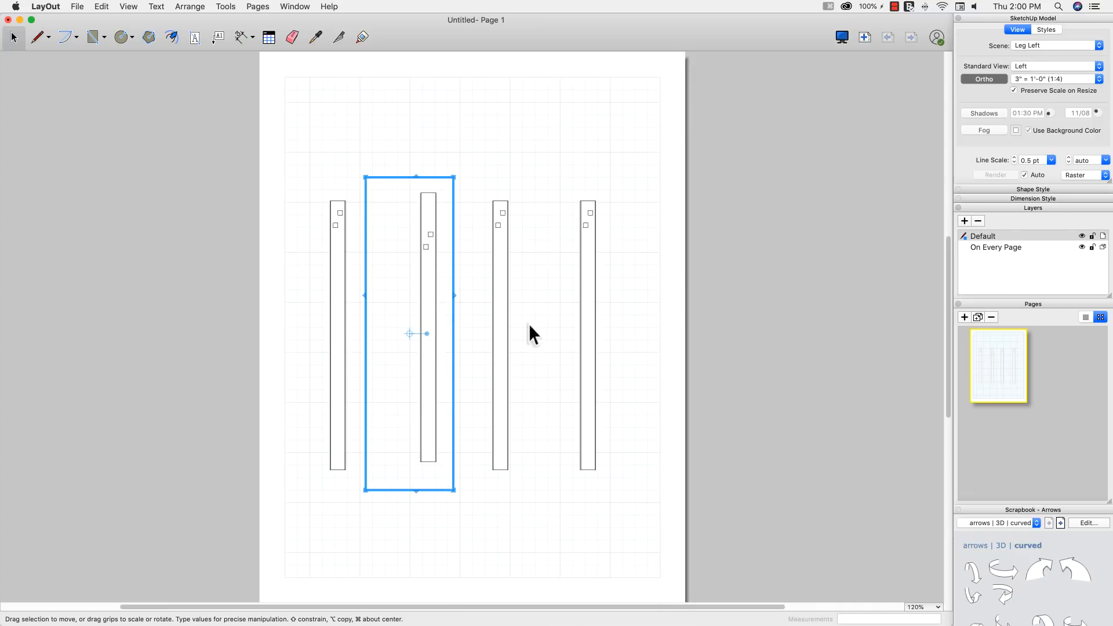
- Assign the Leg Back scene to the third viewport and the Leg Right 1 scene to the fourth
{"action": "right_click", "coordinate": [496, 258]}
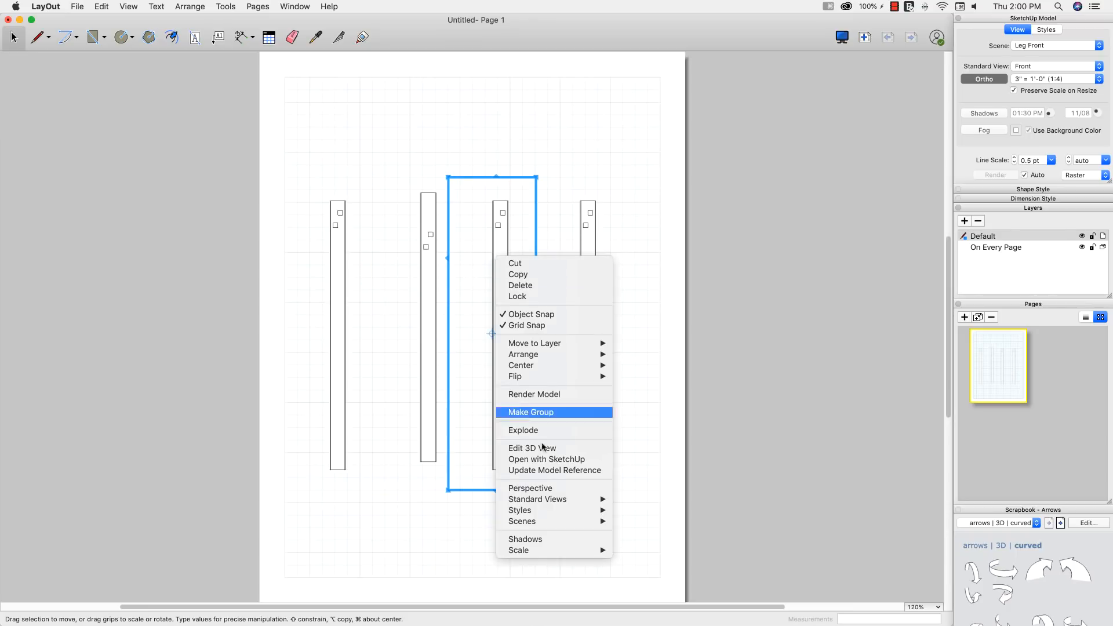
{"action": "mouse_move", "coordinate": [553, 512]}
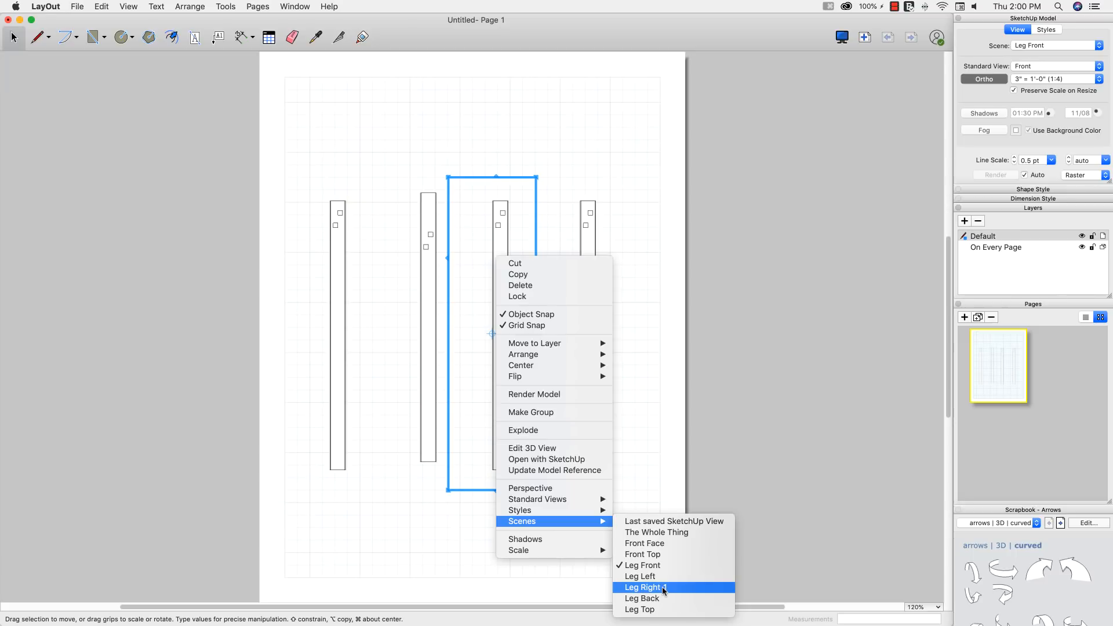
{"action": "left_click", "coordinate": [643, 598]}
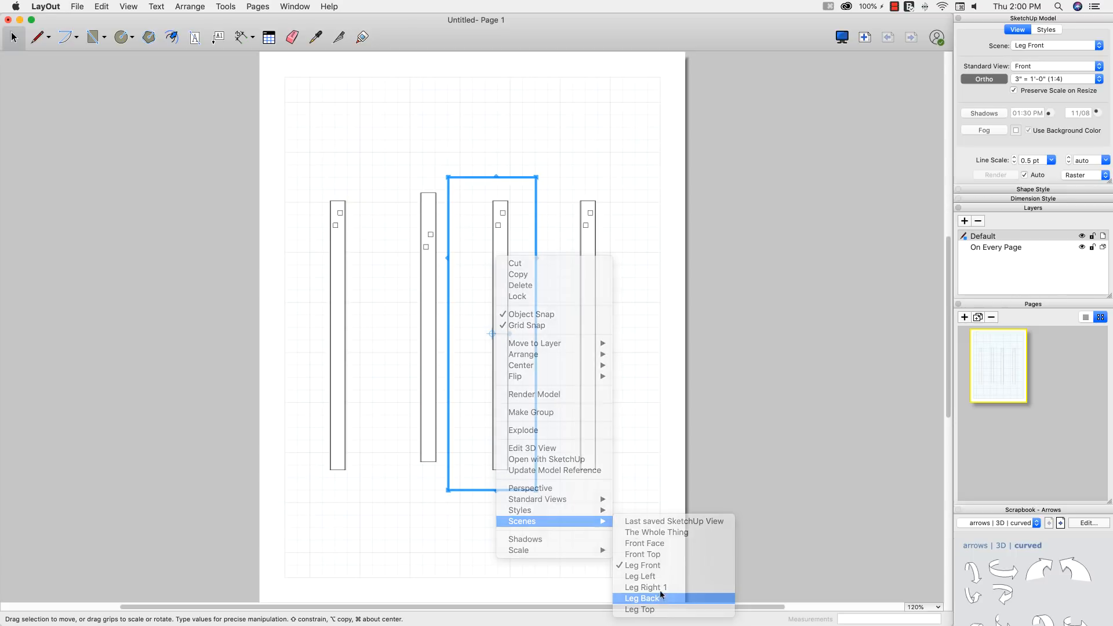
{"action": "right_click", "coordinate": [586, 246]}
{"action": "mouse_move", "coordinate": [630, 502]}
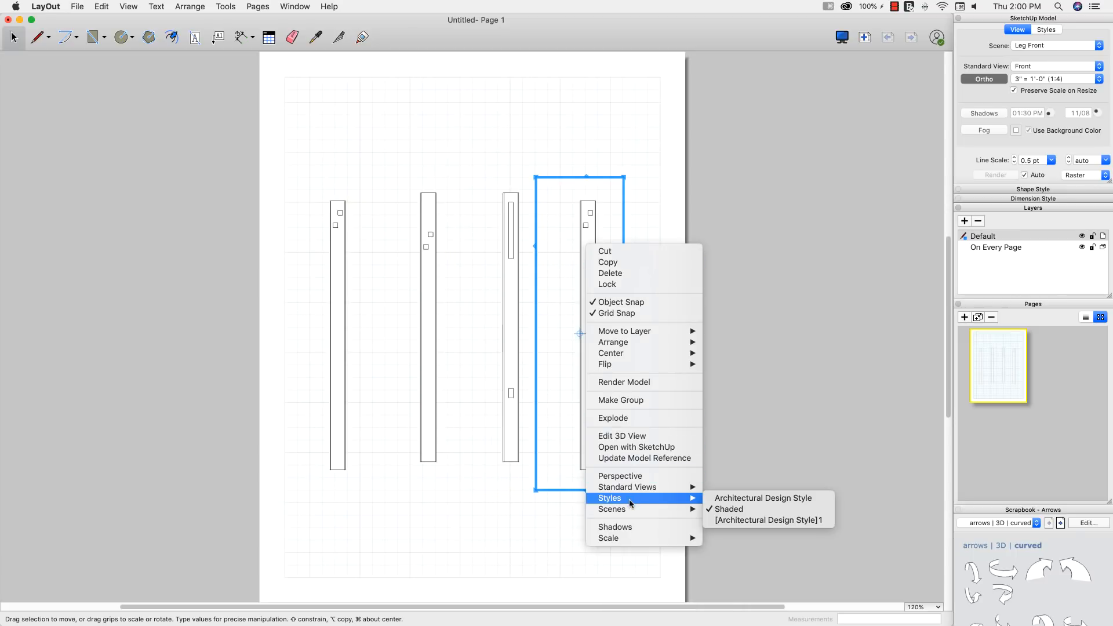
{"action": "mouse_move", "coordinate": [674, 510]}
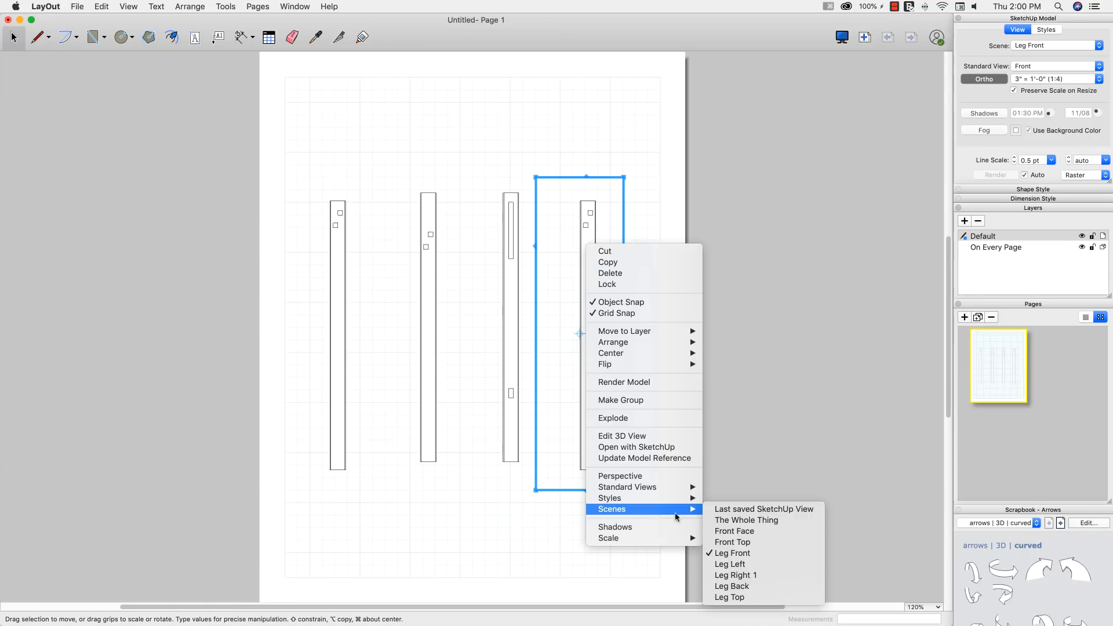
{"action": "left_click", "coordinate": [739, 575]}
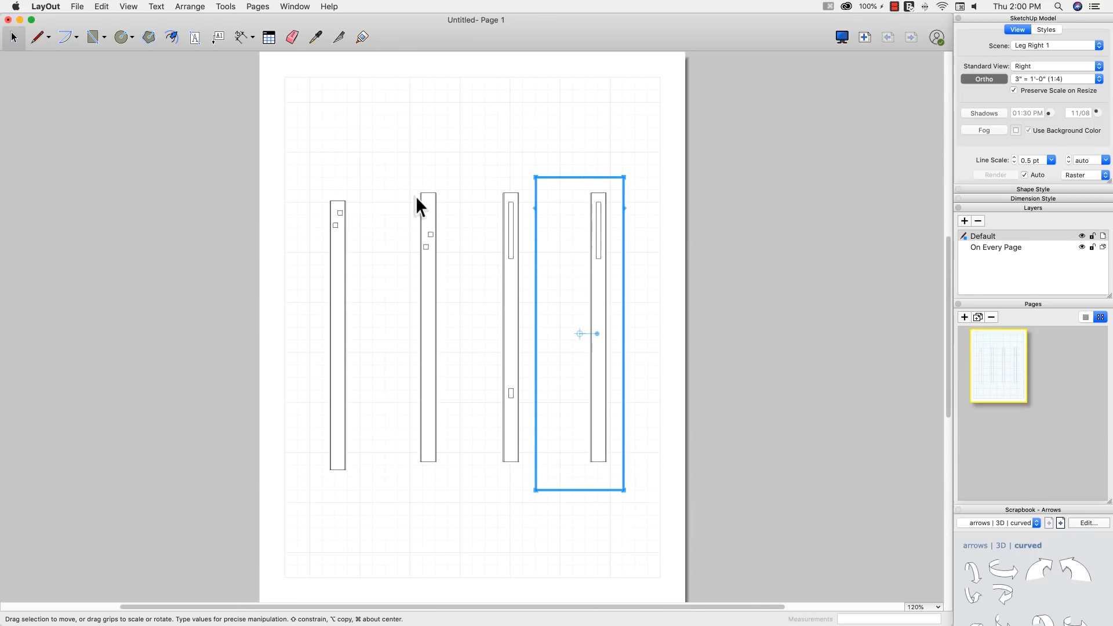
{"action": "left_click", "coordinate": [429, 236]}
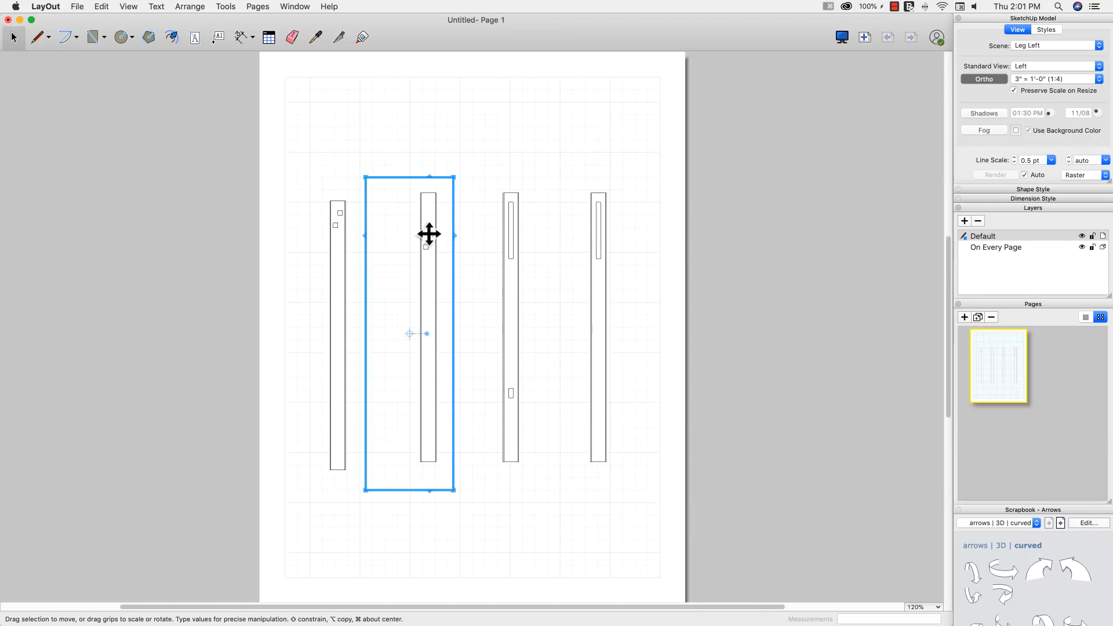
{"action": "left_click_drag", "start_coordinate": [423, 191], "coordinate": [432, 210]}
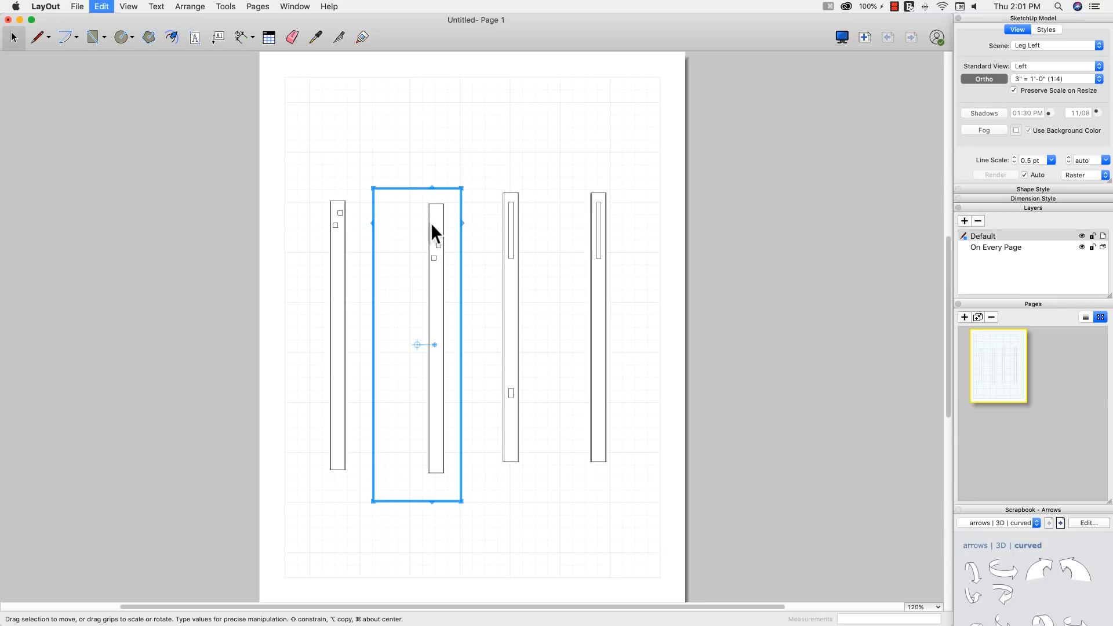
{"action": "key", "text": "super+z"}
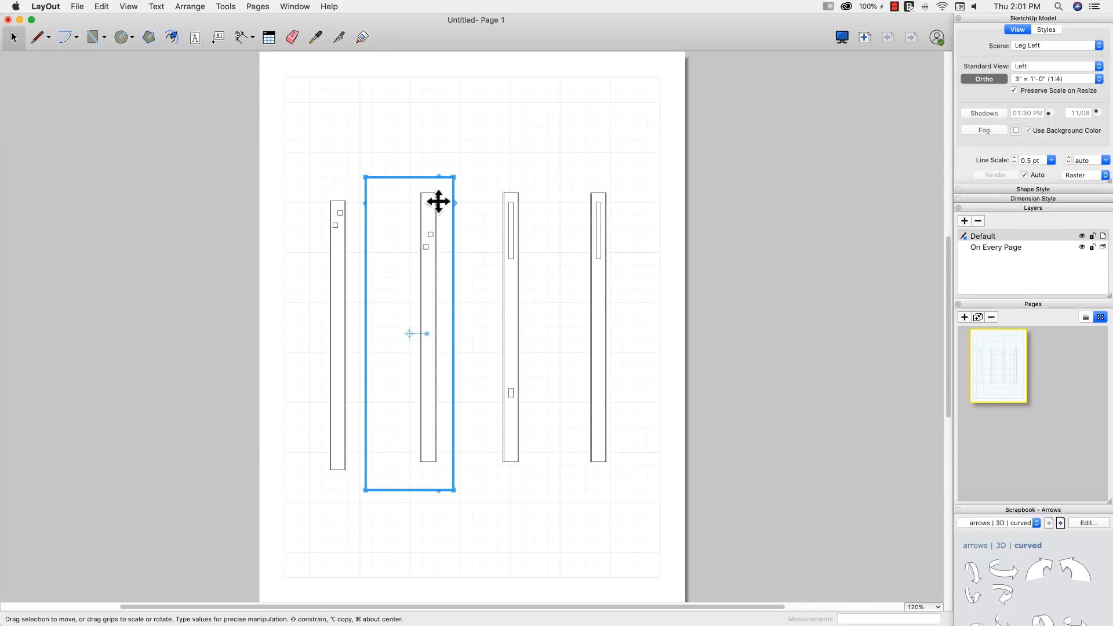
- Draw a horizontal guide line from the third leg's top edge leftward past the first leg
{"action": "left_click", "coordinate": [495, 118]}
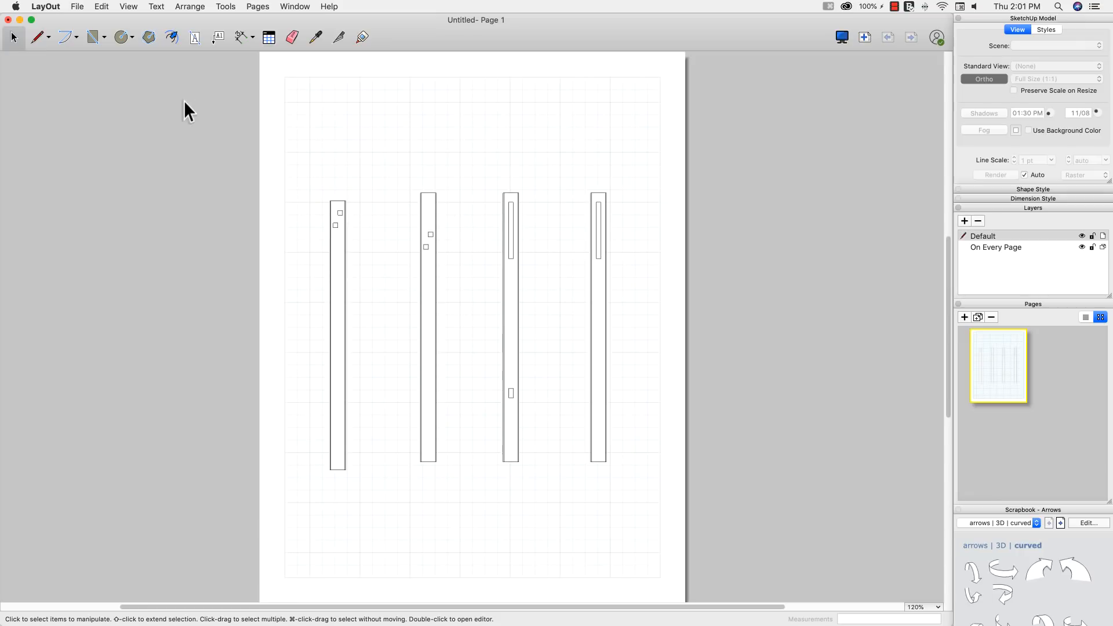
{"action": "left_click", "coordinate": [38, 38]}
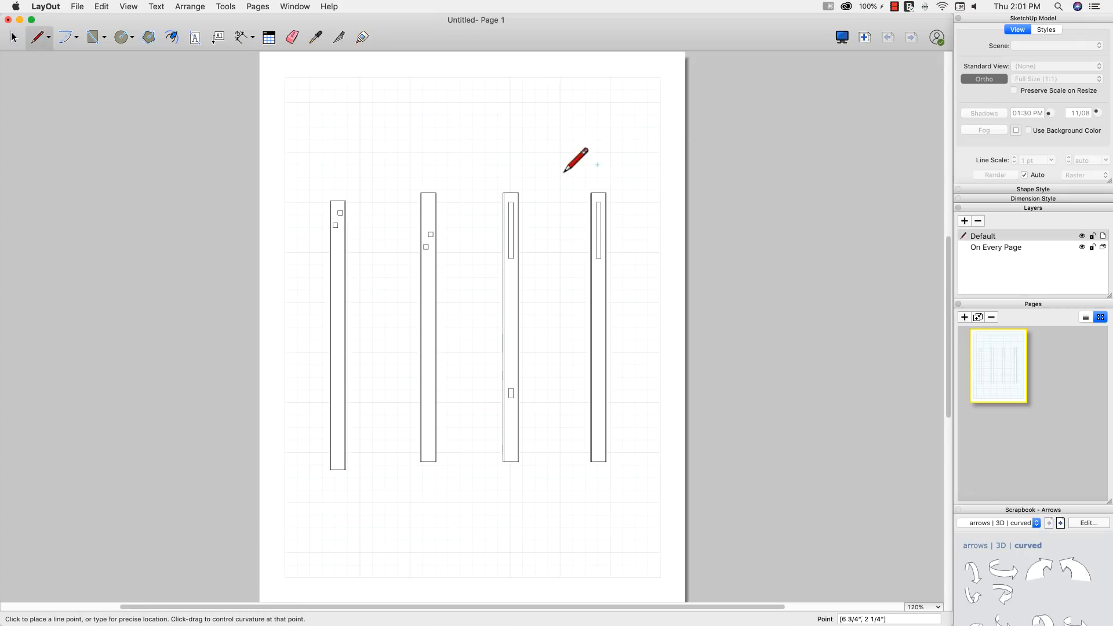
{"action": "left_click", "coordinate": [510, 193]}
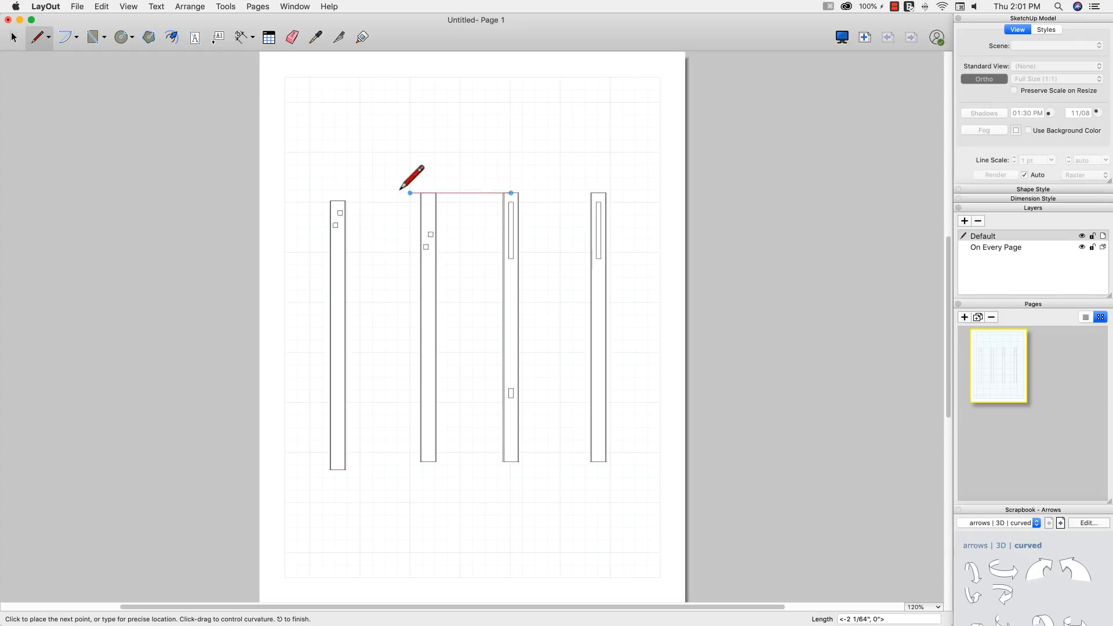
{"action": "left_click", "coordinate": [297, 193]}
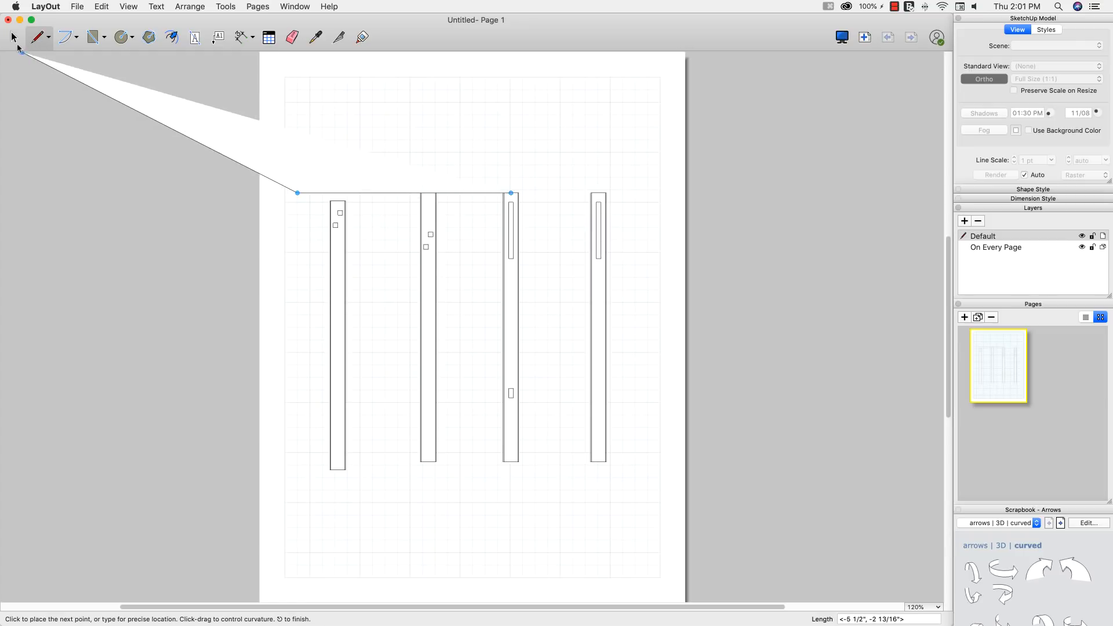
{"action": "left_click", "coordinate": [13, 38]}
- Move the Leg Front viewport up until the top of its leg meets the guide line
{"action": "left_click_drag", "start_coordinate": [343, 236], "coordinate": [337, 201]}
{"action": "scroll", "coordinate": [337, 201], "scroll_direction": "down", "scroll_amount": 3}
{"action": "scroll", "coordinate": [374, 317], "scroll_direction": "up", "scroll_amount": 12}
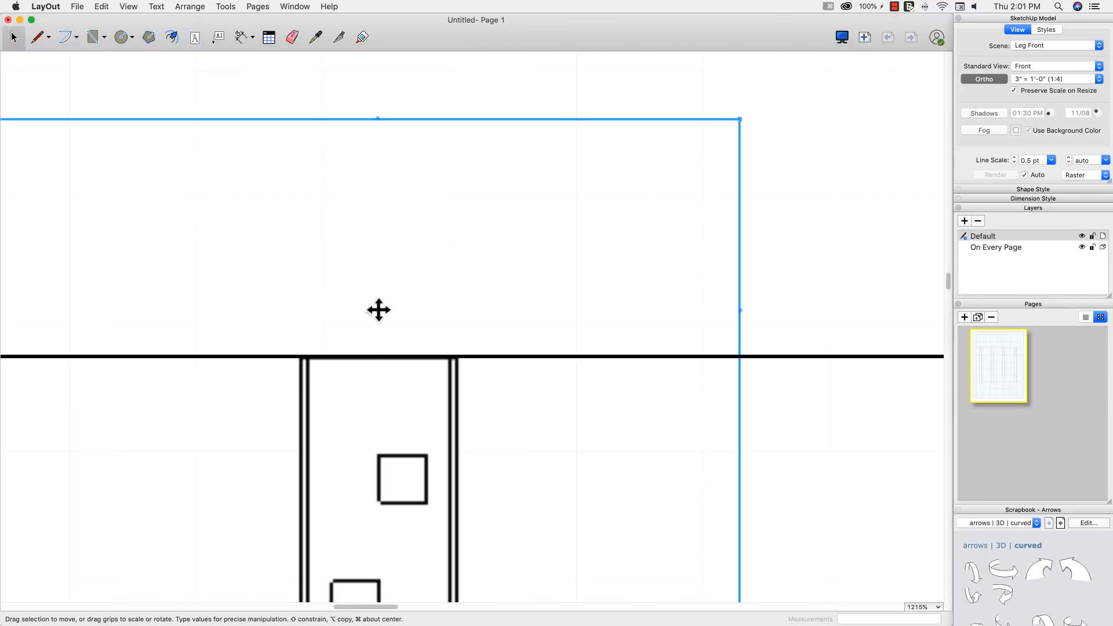
{"action": "scroll", "coordinate": [379, 310], "scroll_direction": "up", "scroll_amount": 1}
{"action": "mouse_move", "coordinate": [409, 406]}
{"action": "left_mouse_down"}
{"action": "mouse_move", "coordinate": [408, 436]}
{"action": "mouse_move", "coordinate": [404, 392]}
{"action": "mouse_move", "coordinate": [408, 410]}
{"action": "left_mouse_up"}
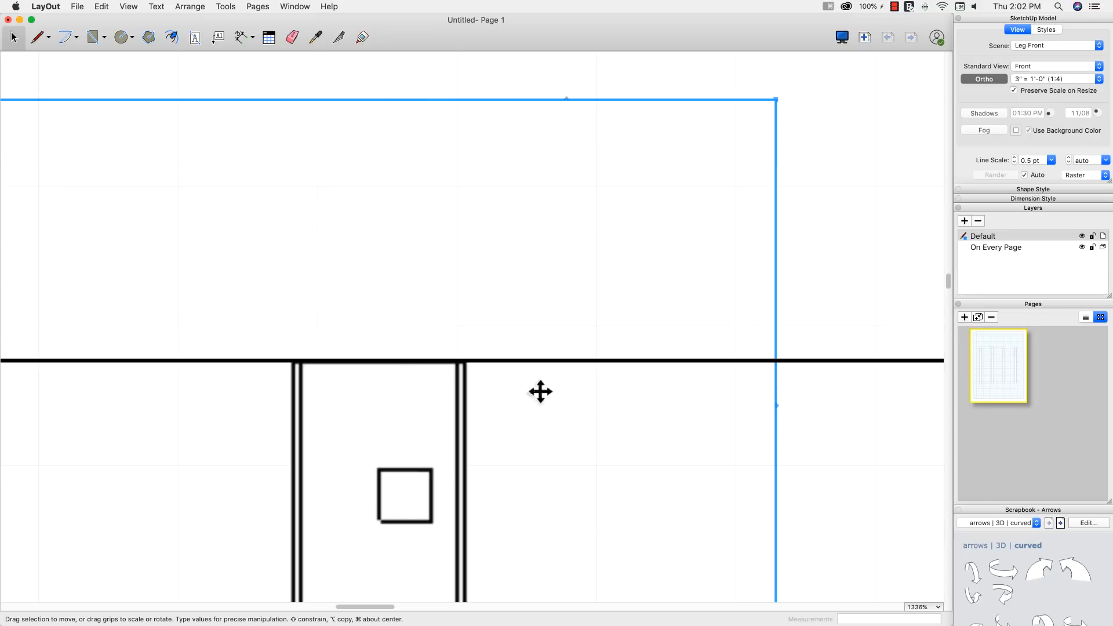
- Delete the horizontal guide line across the tops of the legs
{"action": "scroll", "coordinate": [464, 353], "scroll_direction": "down", "scroll_amount": 10}
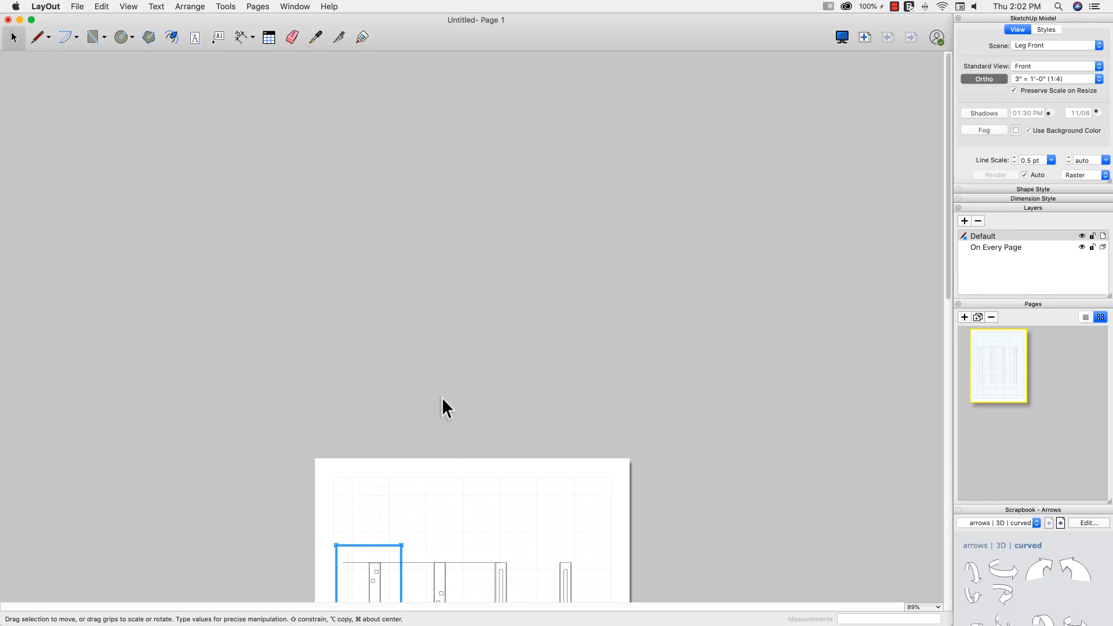
{"action": "scroll", "coordinate": [455, 606], "scroll_direction": "up", "scroll_amount": 5}
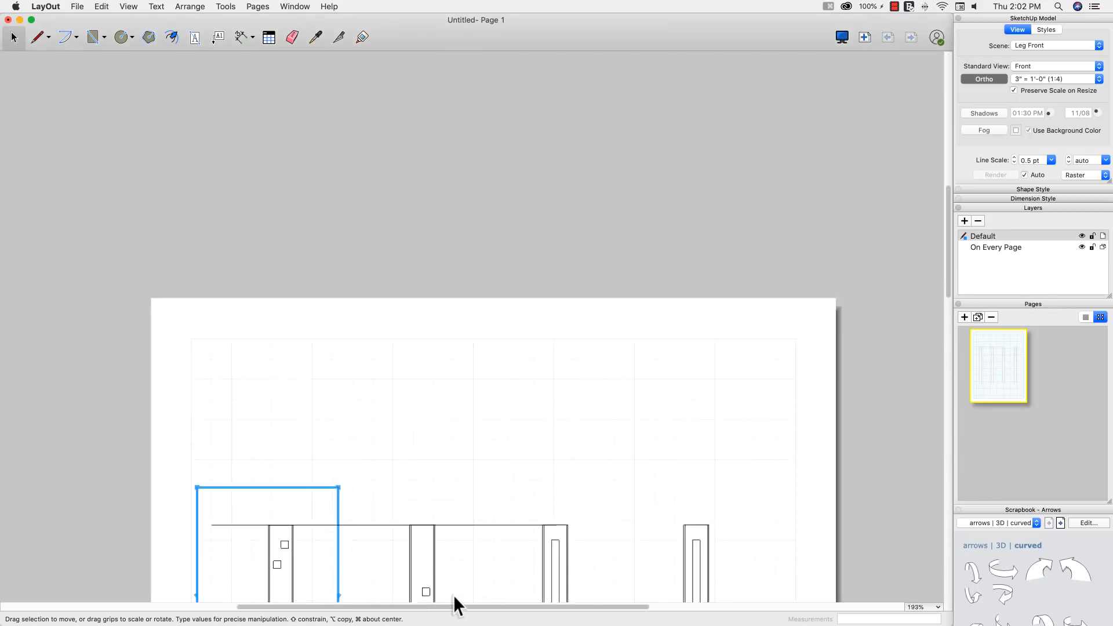
{"action": "scroll", "coordinate": [606, 513], "scroll_direction": "up", "scroll_amount": 2}
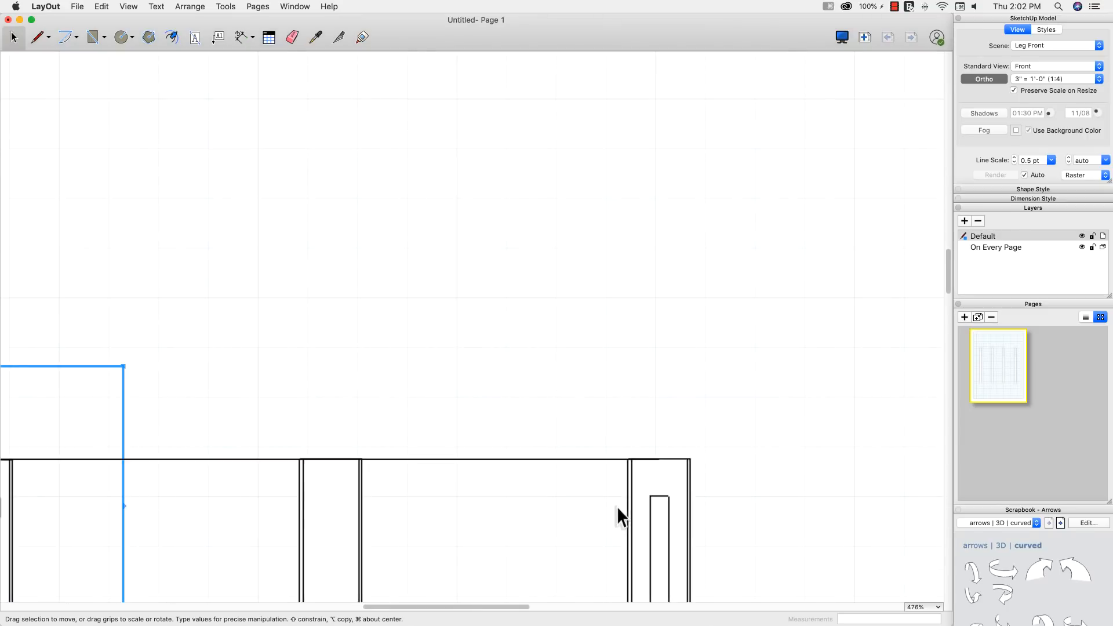
{"action": "left_click", "coordinate": [573, 459]}
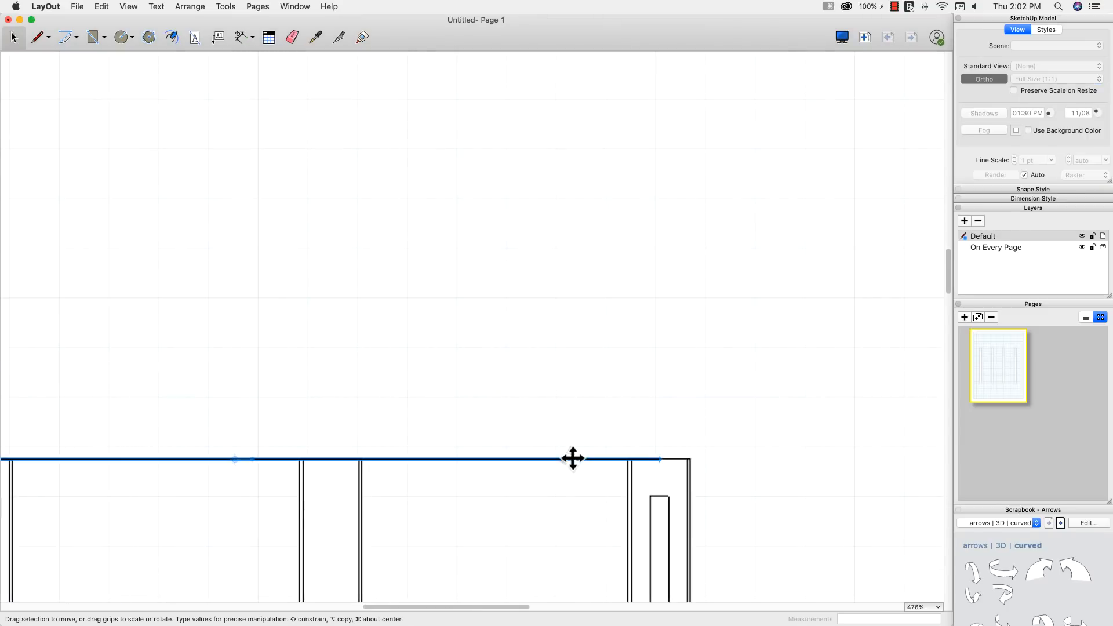
{"action": "key", "text": "Delete"}
- Switch the Leg Right 1 and Leg Back viewports to Vector rendering, accepting the style notice
{"action": "scroll", "coordinate": [631, 479], "scroll_direction": "up", "scroll_amount": 5}
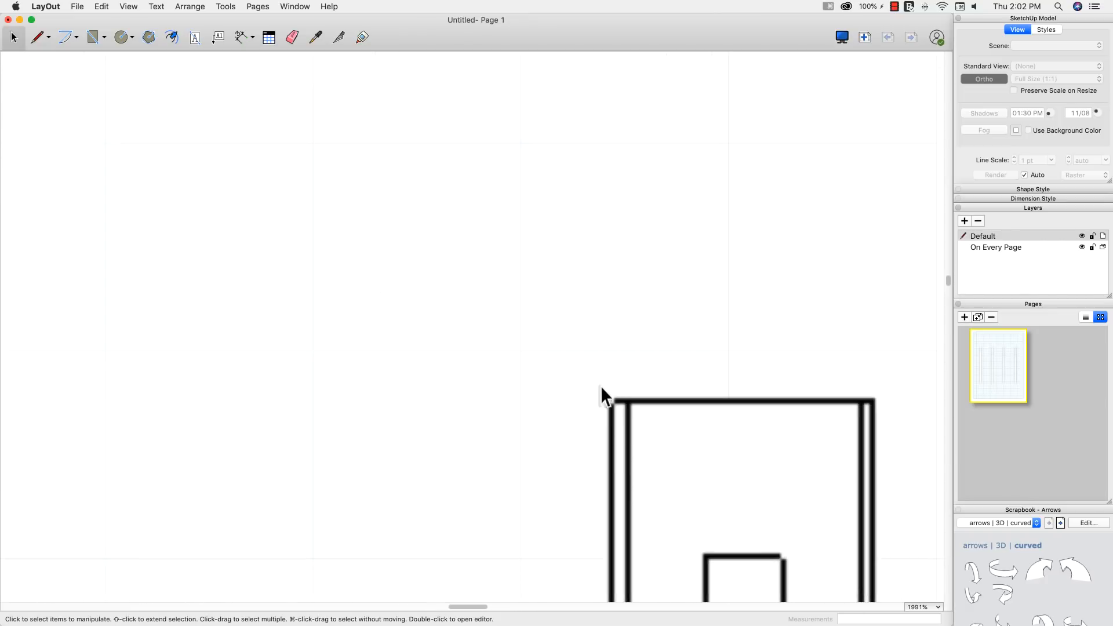
{"action": "scroll", "coordinate": [545, 324], "scroll_direction": "down", "scroll_amount": 10}
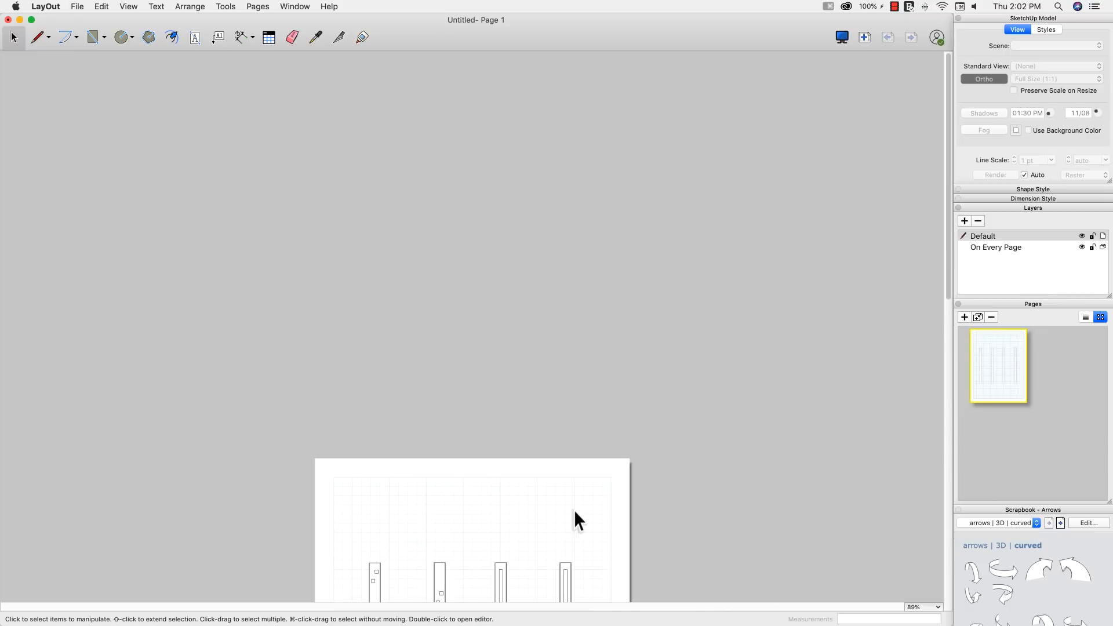
{"action": "left_click_drag", "start_coordinate": [947, 298], "coordinate": [938, 422]}
{"action": "left_click", "coordinate": [536, 364]}
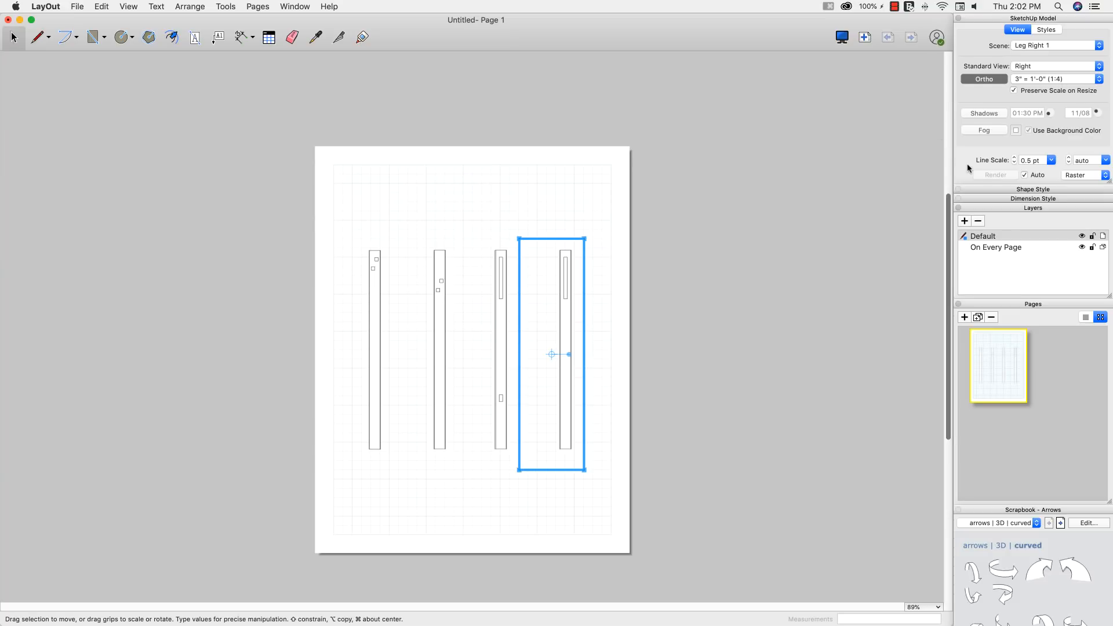
{"action": "left_click", "coordinate": [1084, 176]}
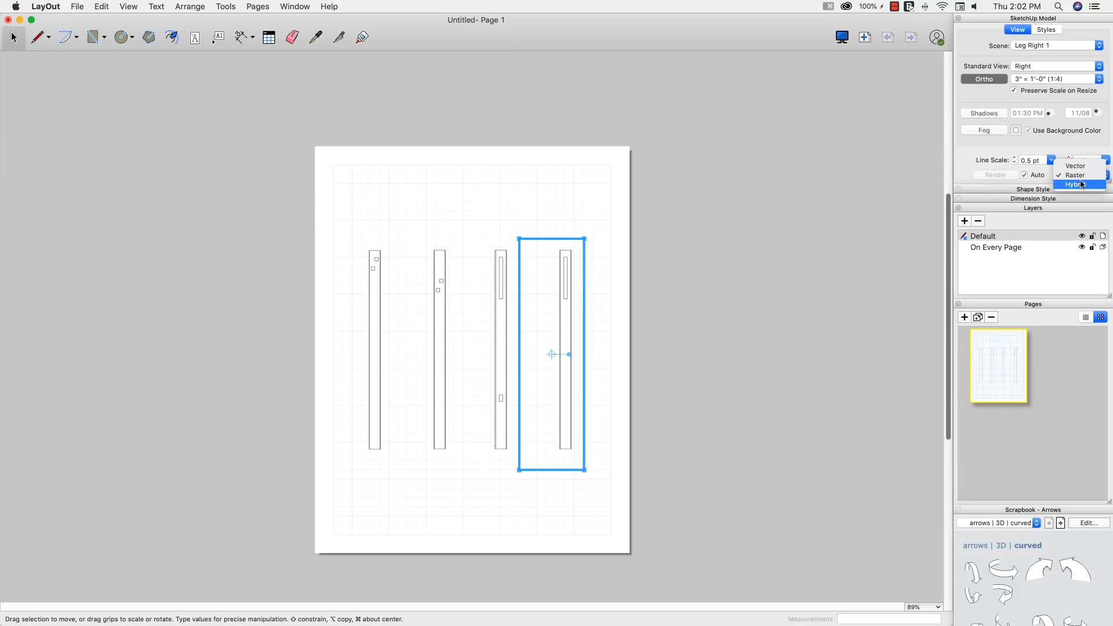
{"action": "left_click", "coordinate": [1077, 166]}
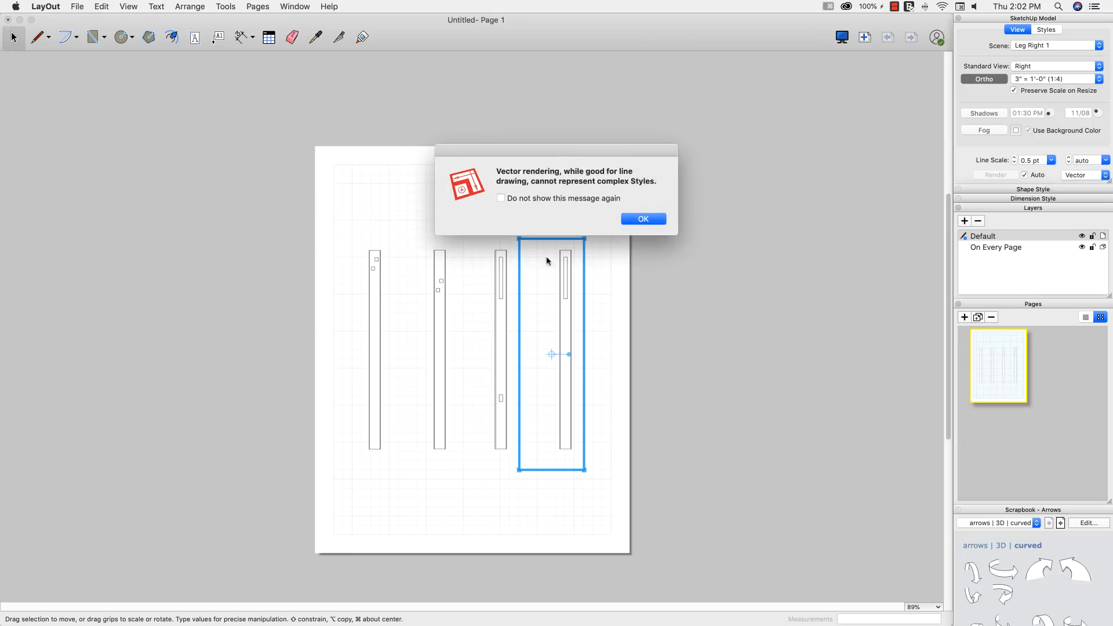
{"action": "left_click", "coordinate": [643, 219]}
{"action": "left_click", "coordinate": [502, 268]}
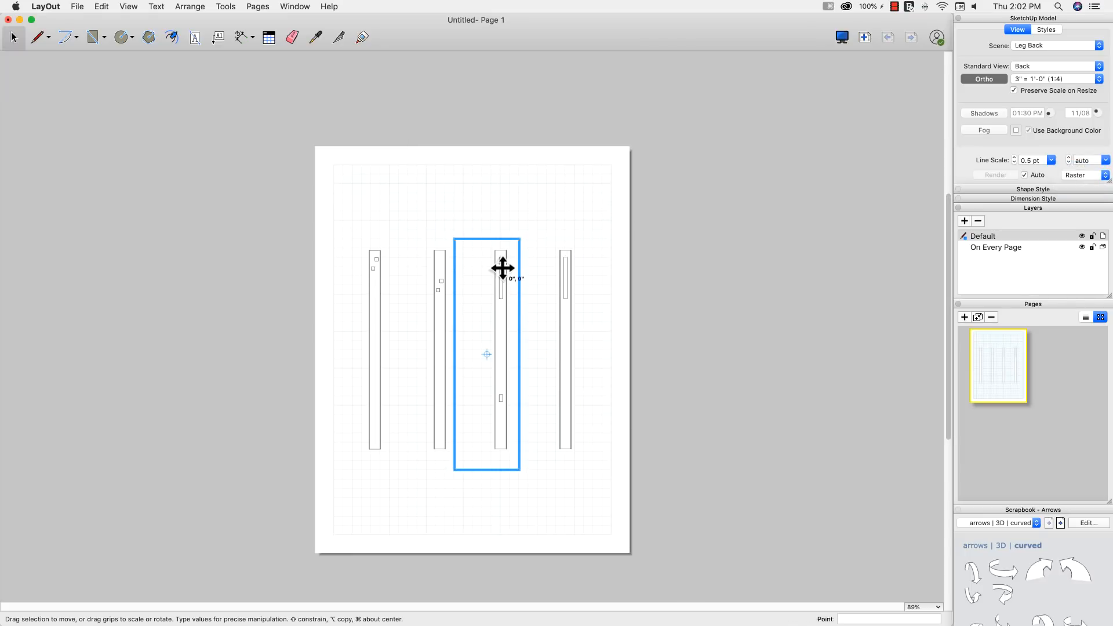
{"action": "left_click", "coordinate": [1105, 175]}
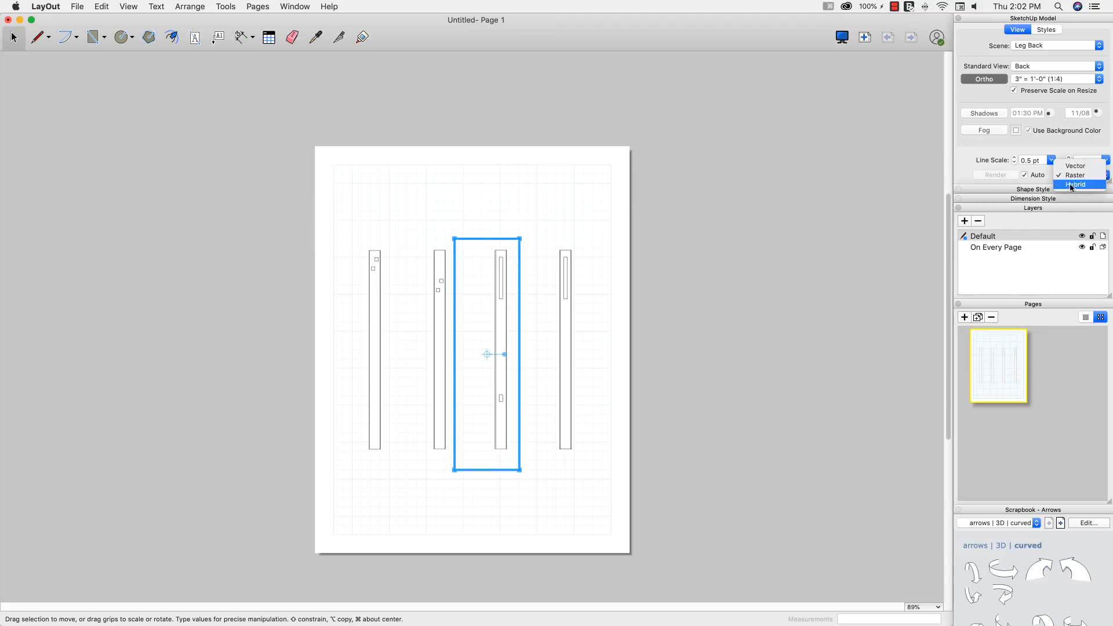
{"action": "left_click", "coordinate": [1075, 165]}
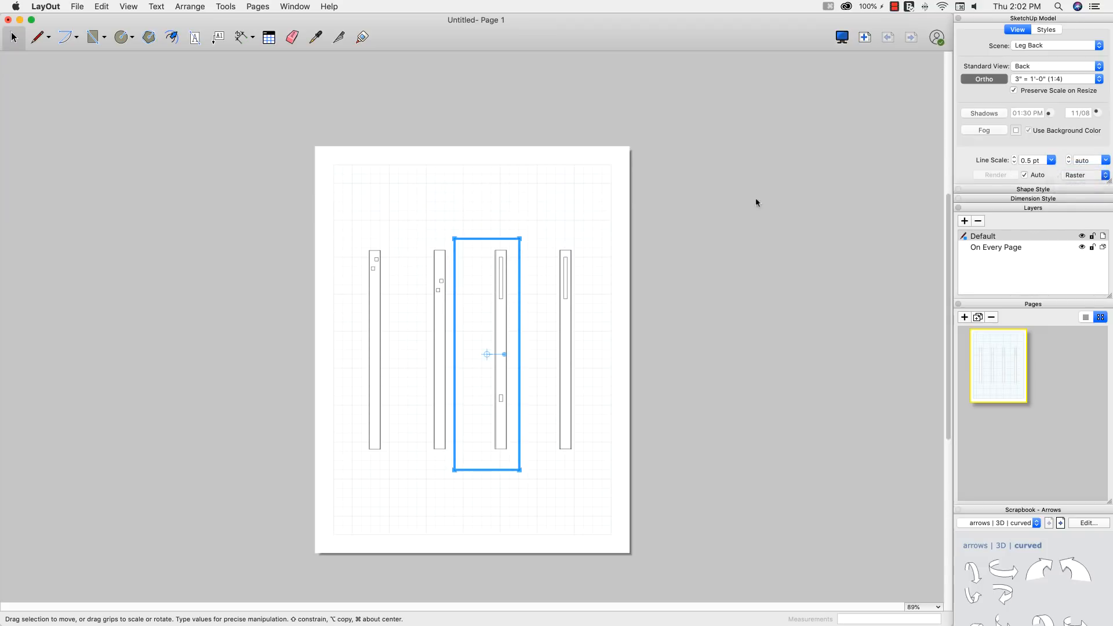
- Switch the Leg Left and Leg Front viewports to Vector rendering and clear the selection
{"action": "left_click", "coordinate": [442, 280]}
{"action": "left_click", "coordinate": [1103, 176]}
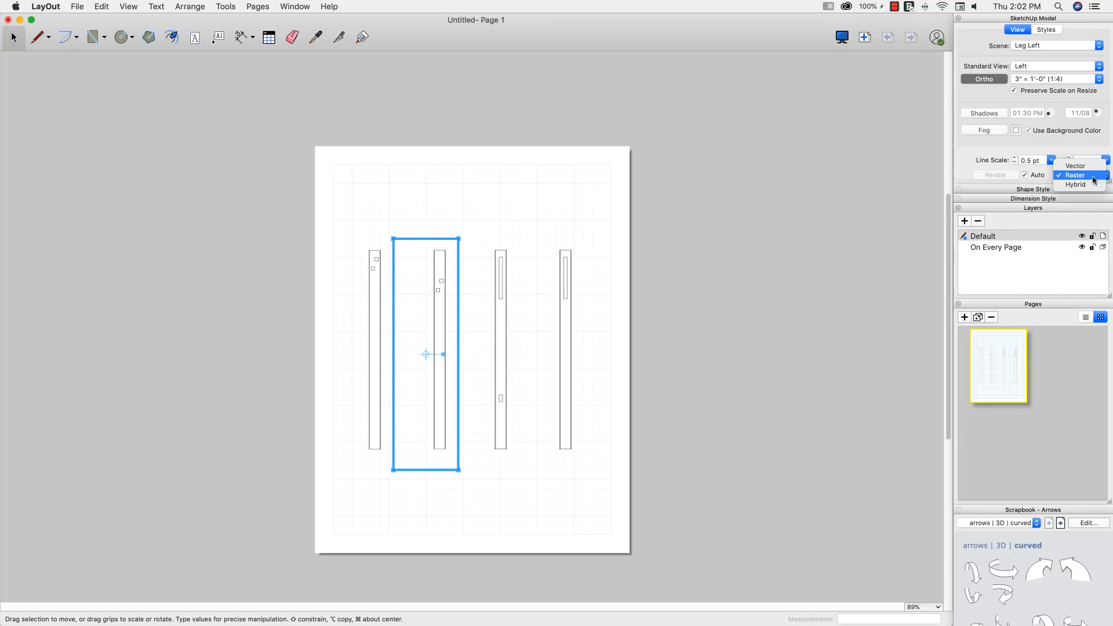
{"action": "left_click", "coordinate": [1077, 174]}
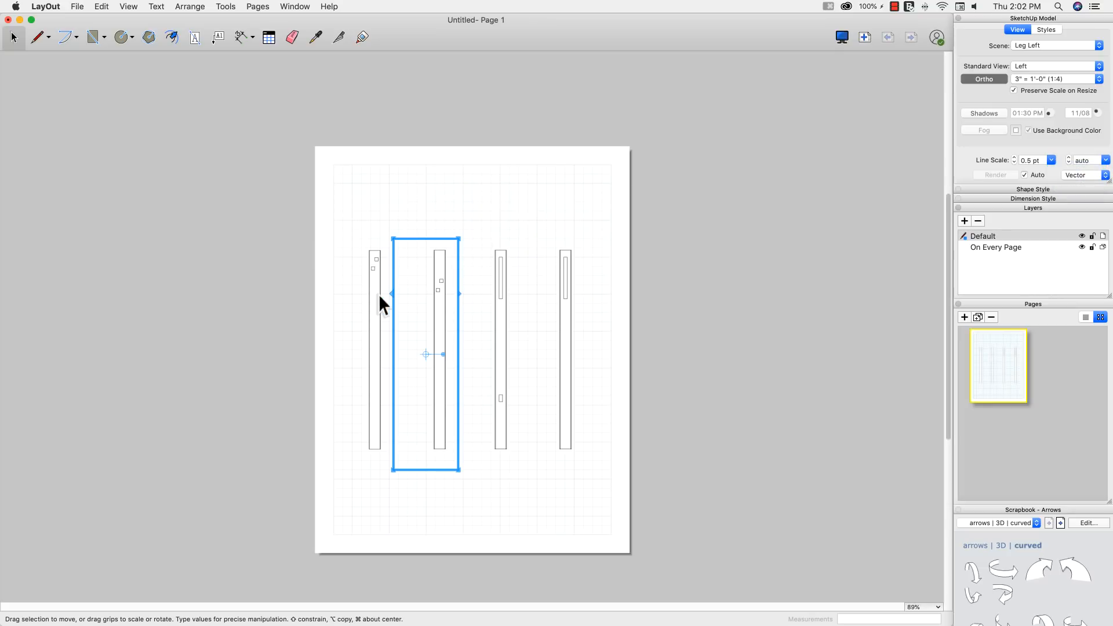
{"action": "left_click", "coordinate": [378, 295]}
{"action": "left_click", "coordinate": [1092, 177]}
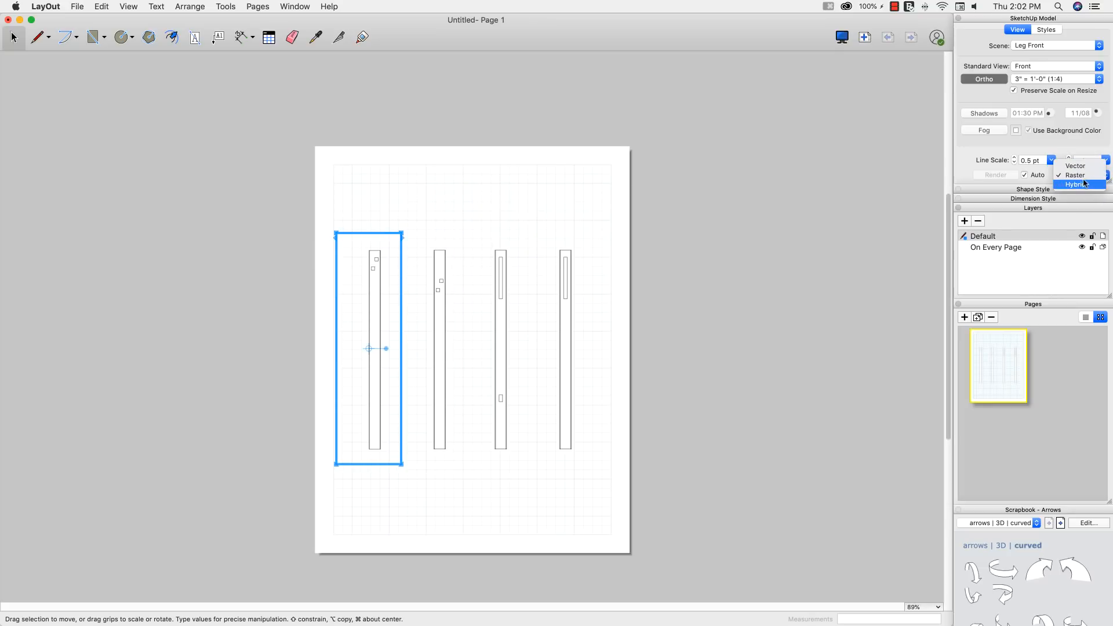
{"action": "left_click", "coordinate": [1078, 165]}
{"action": "left_click", "coordinate": [658, 235]}
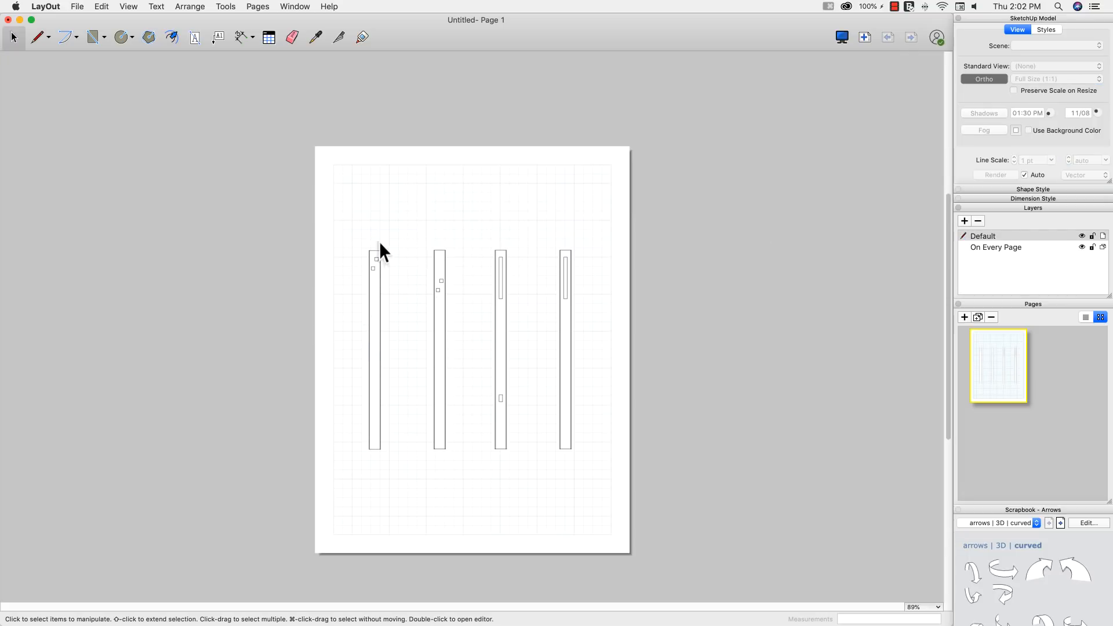
- Add a text box reading "Front" just above the first leg view
{"action": "left_click", "coordinate": [193, 38]}
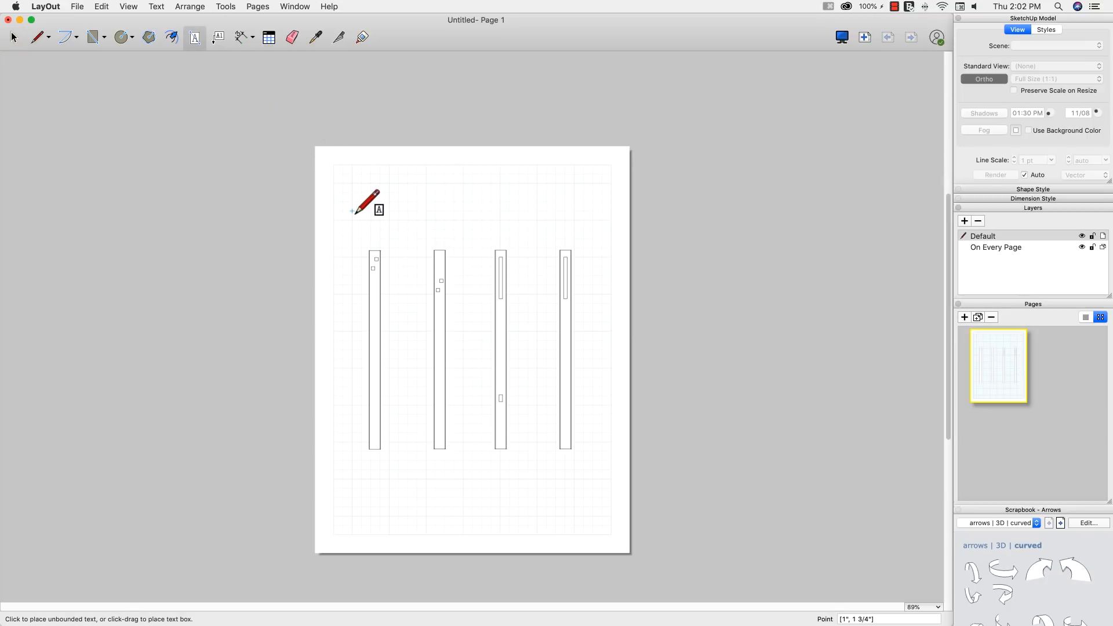
{"action": "left_click_drag", "start_coordinate": [361, 221], "coordinate": [390, 232]}
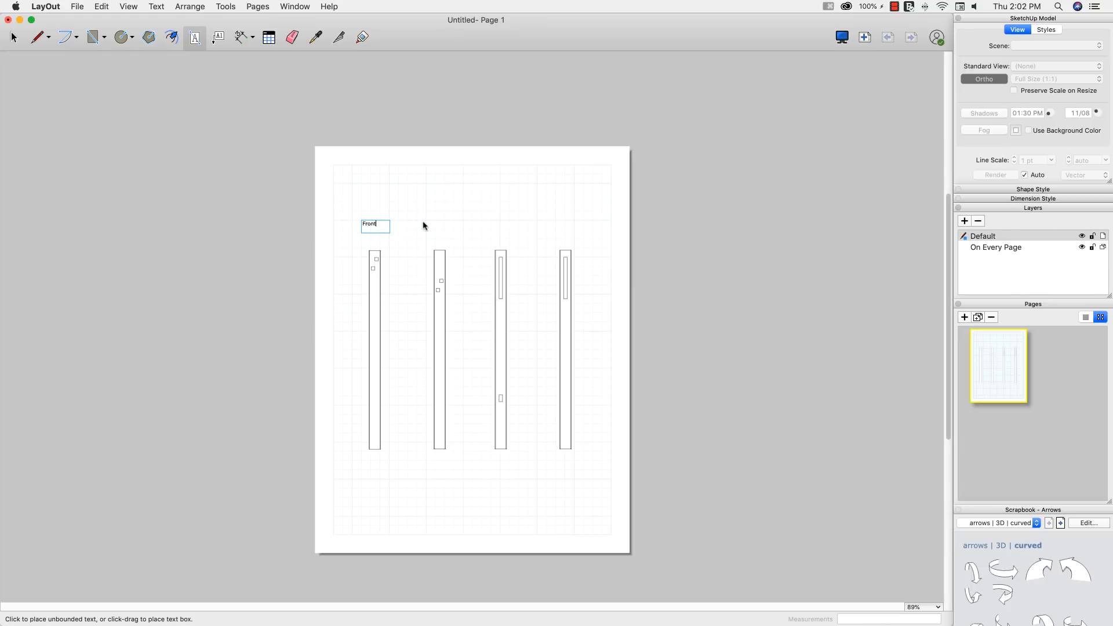
{"action": "left_click", "coordinate": [448, 224]}
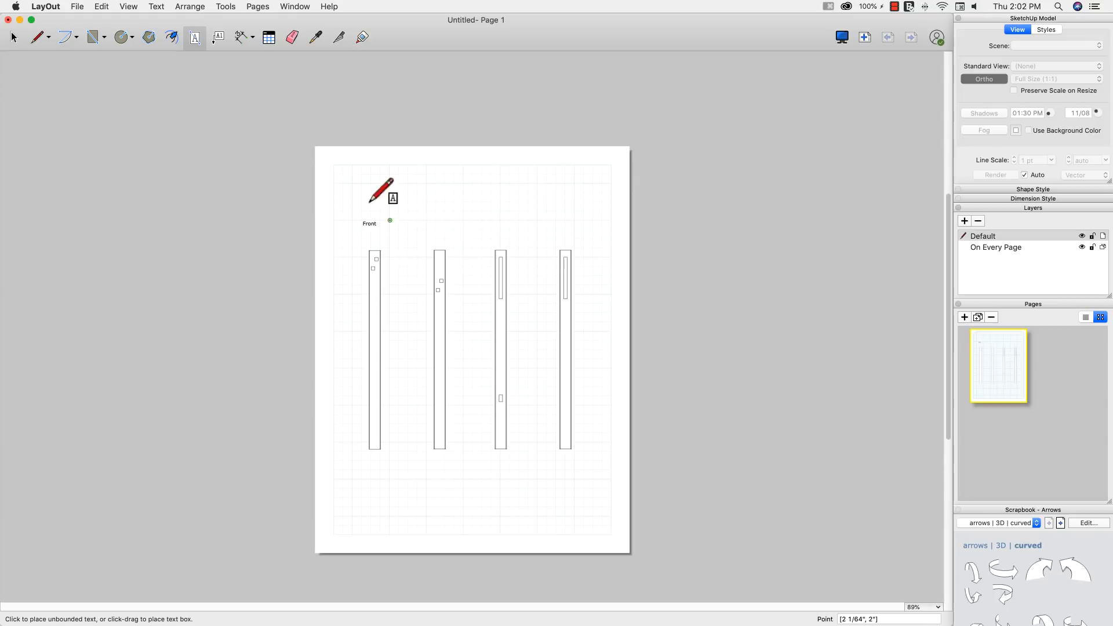
- Copy the "Front" label in a level row above the second, third and fourth leg views
{"action": "left_click", "coordinate": [19, 42]}
{"action": "left_click", "coordinate": [368, 224]}
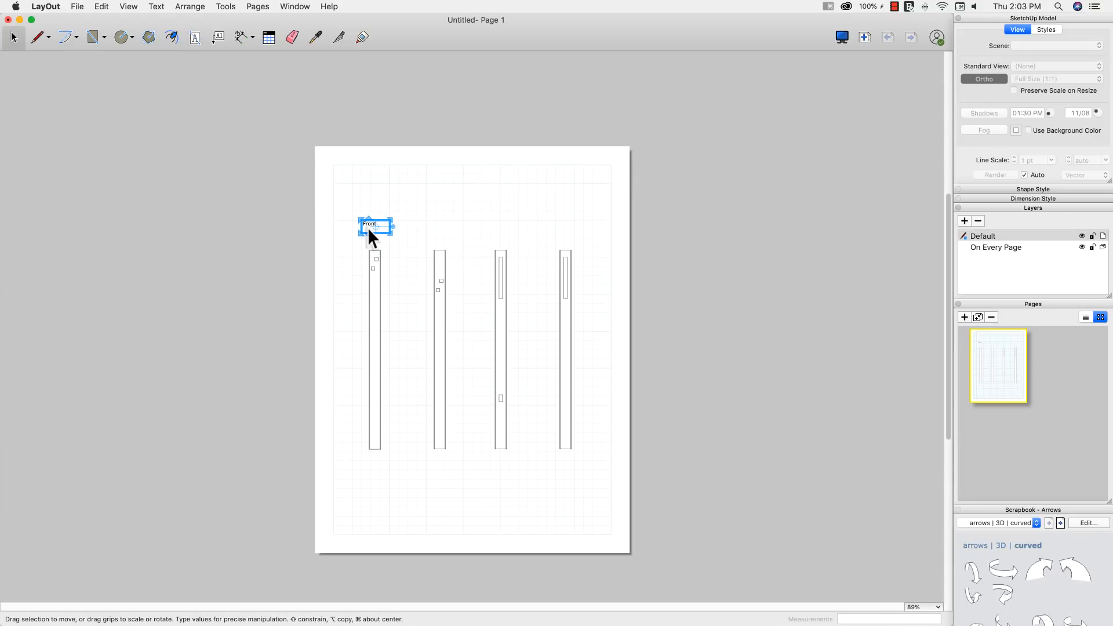
{"action": "left_click_drag", "start_coordinate": [367, 227], "coordinate": [434, 227]}
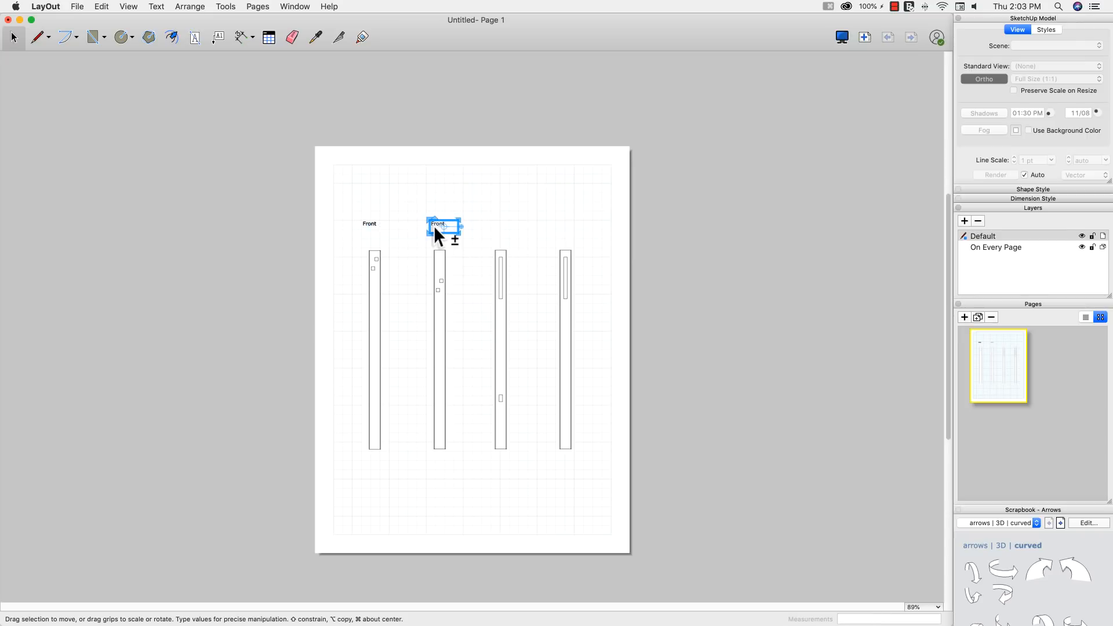
{"action": "left_click", "coordinate": [371, 227]}
{"action": "left_click_drag", "start_coordinate": [368, 225], "coordinate": [501, 225]}
{"action": "left_click", "coordinate": [368, 226]}
{"action": "left_click_drag", "start_coordinate": [365, 225], "coordinate": [559, 226], "text": "alt"}
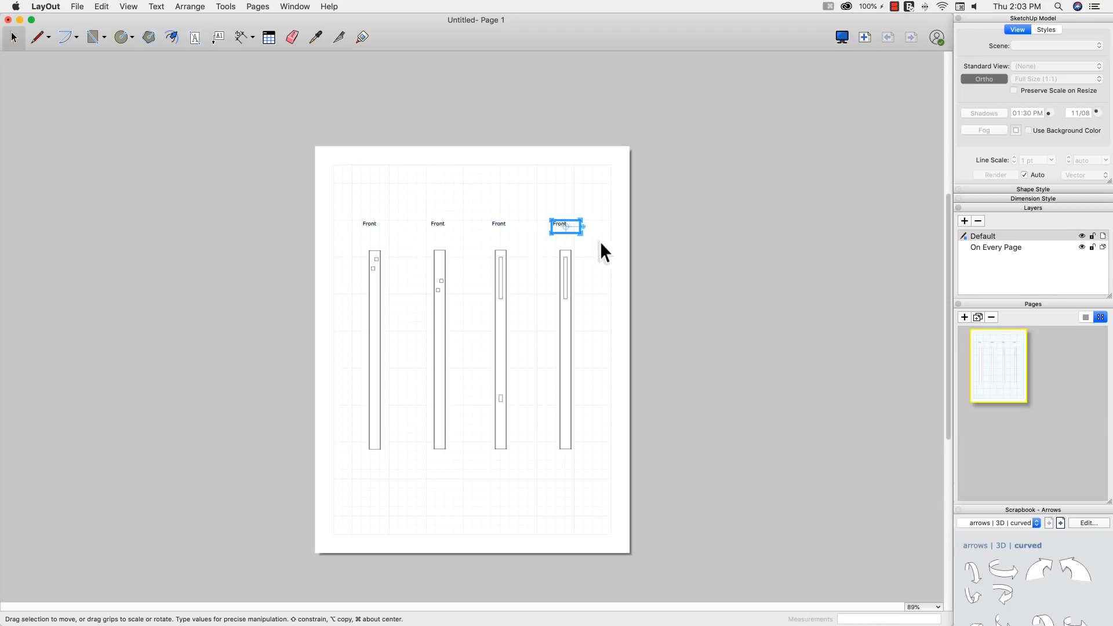
- Change the three copied labels to "Left", "Back" and "Right", in order across the row
{"action": "double_click", "coordinate": [433, 223]}
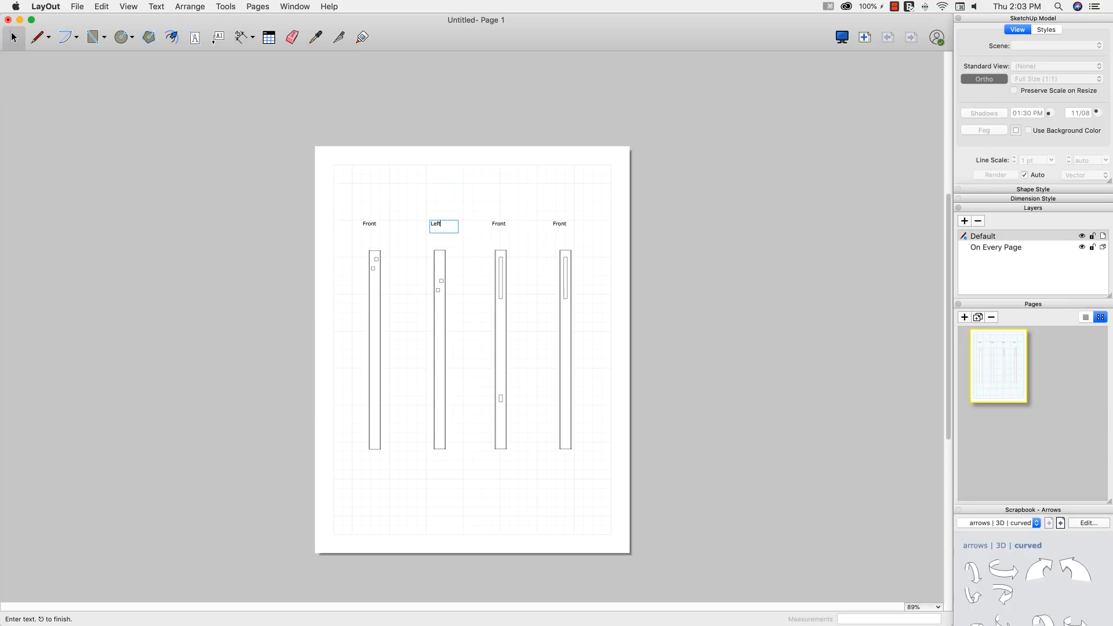
{"action": "key", "text": "Escape"}
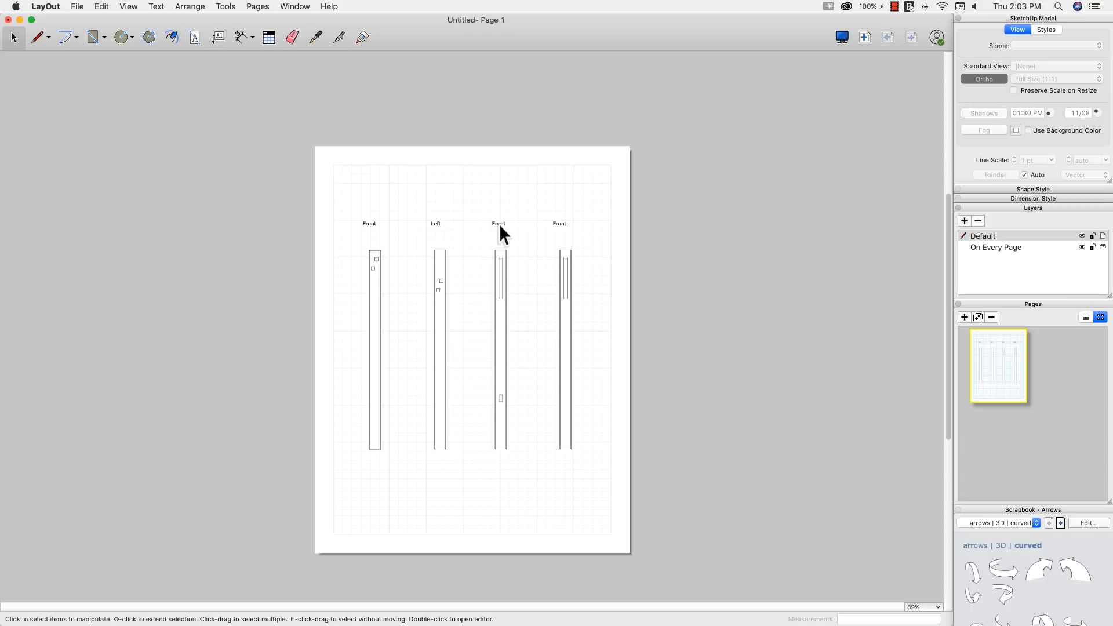
{"action": "double_click", "coordinate": [499, 224]}
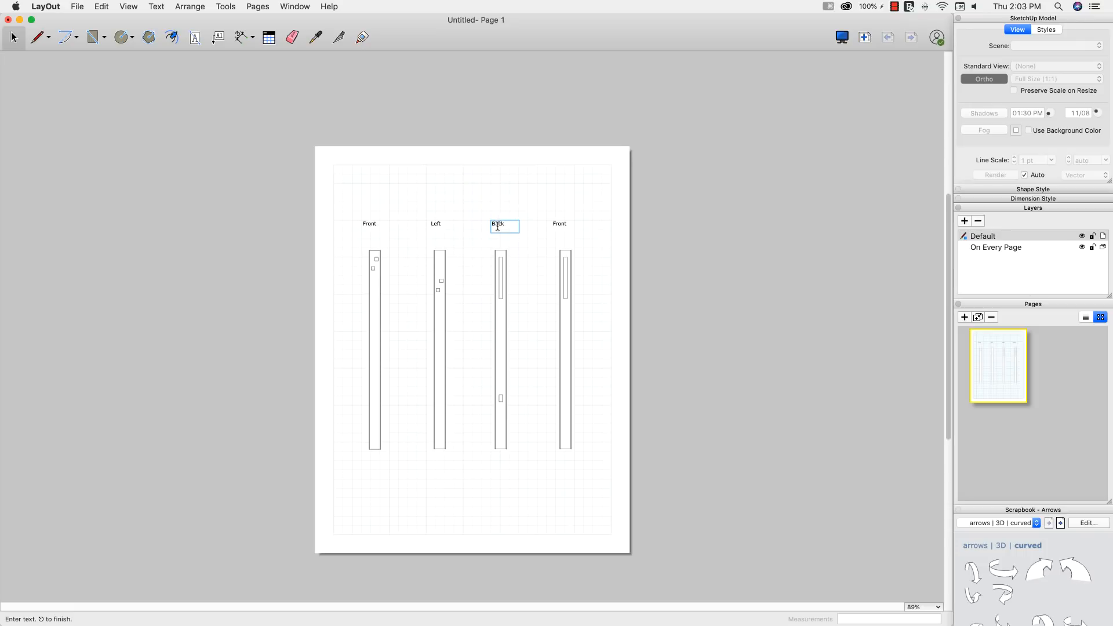
{"action": "key", "text": "Escape"}
{"action": "double_click", "coordinate": [558, 224]}
{"action": "key", "text": "Escape"}
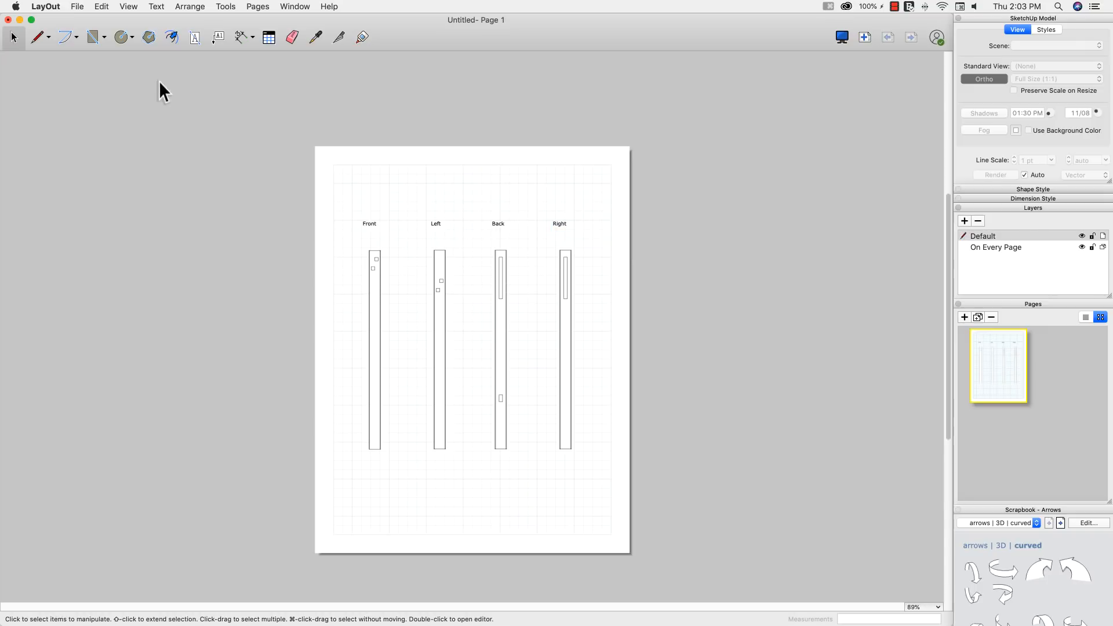
- Dimension the front view's full leg length, placing the vertical dimension line to the left of the leg
{"action": "left_click", "coordinate": [241, 37]}
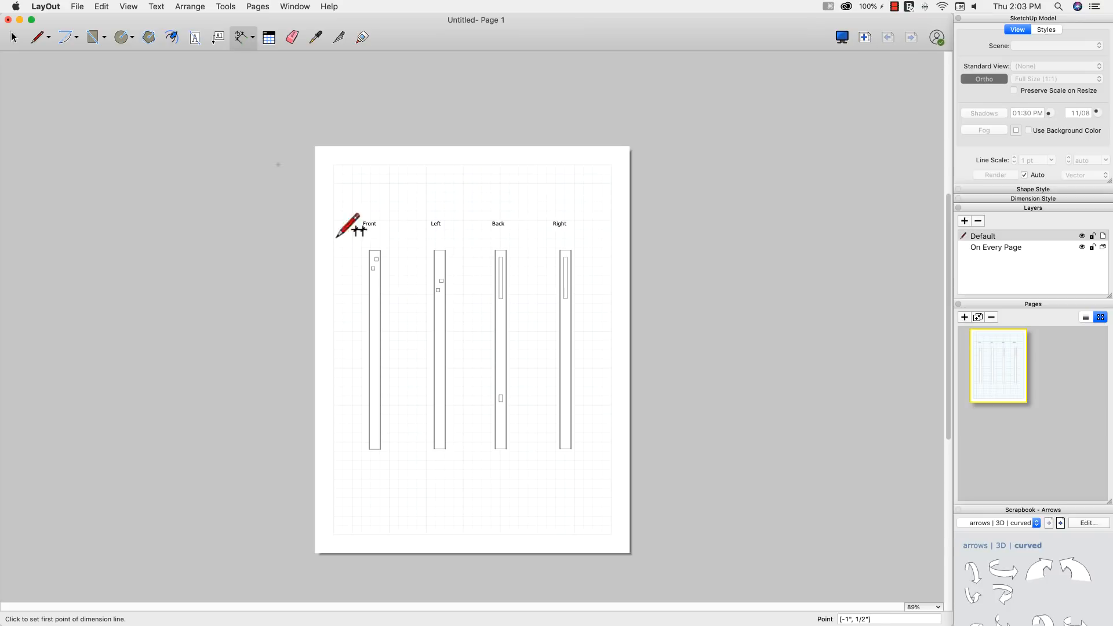
{"action": "left_click", "coordinate": [368, 250]}
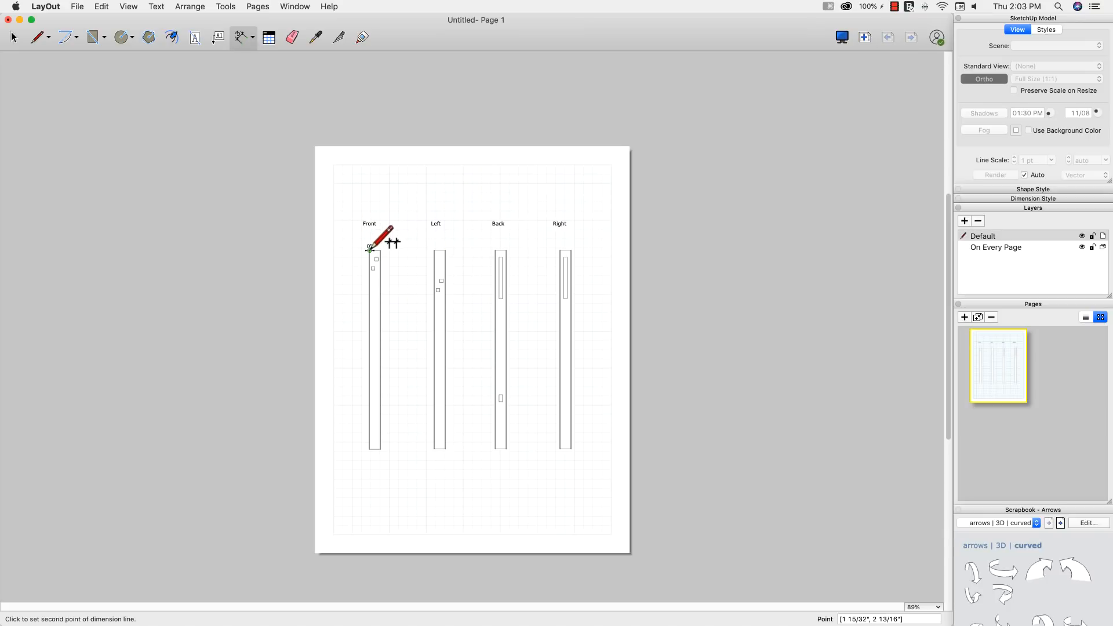
{"action": "left_click", "coordinate": [368, 450]}
{"action": "left_click", "coordinate": [352, 442]}
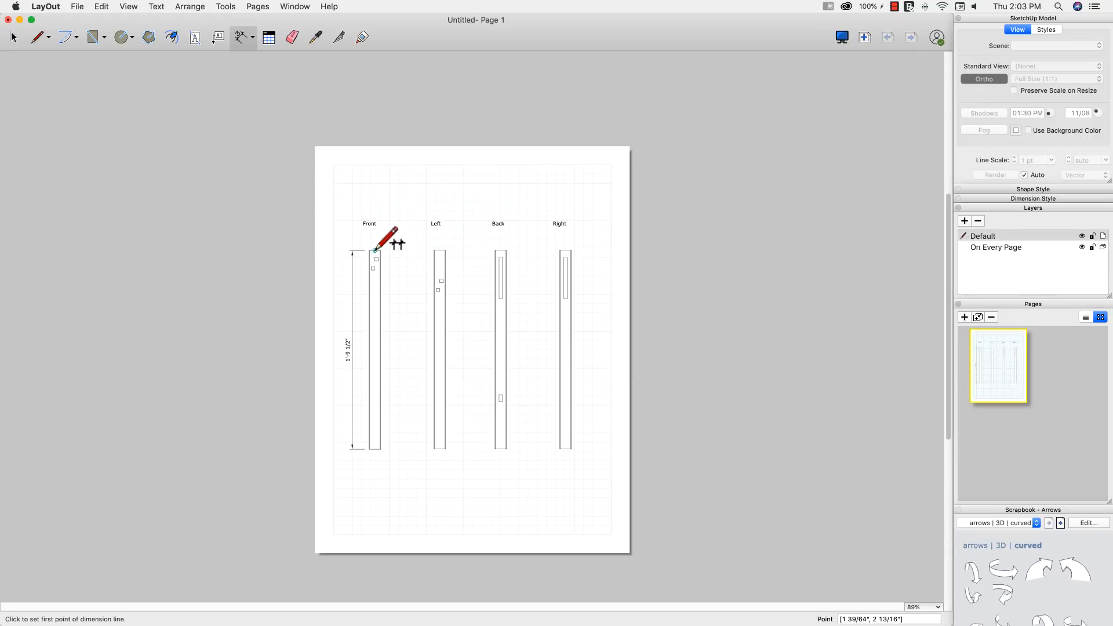
- Dimension the distances from the front view's top end to each of its two small squares, placing both dimensions right of the leg
{"action": "left_click", "coordinate": [375, 251]}
{"action": "left_click", "coordinate": [377, 259]}
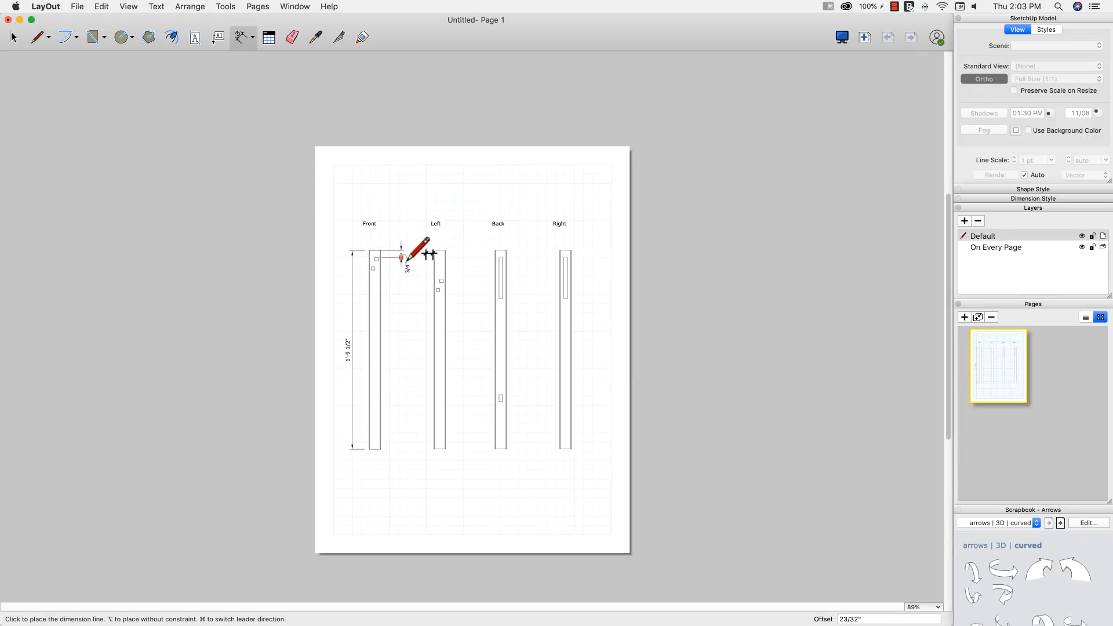
{"action": "left_click", "coordinate": [406, 259]}
{"action": "left_click", "coordinate": [373, 250]}
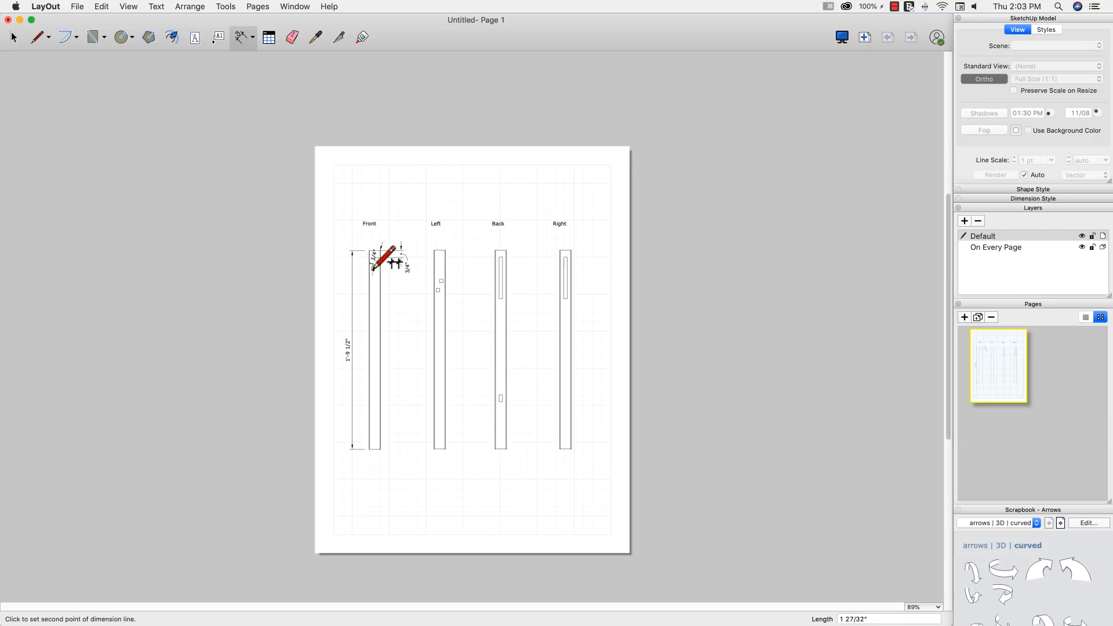
{"action": "left_click", "coordinate": [373, 269]}
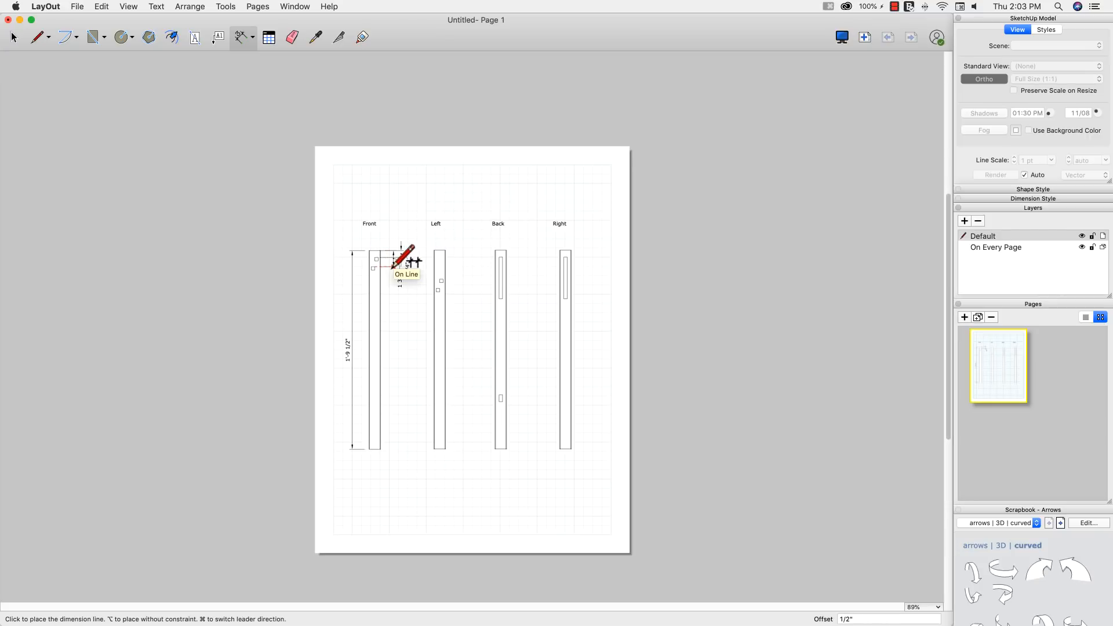
{"action": "left_click", "coordinate": [393, 268]}
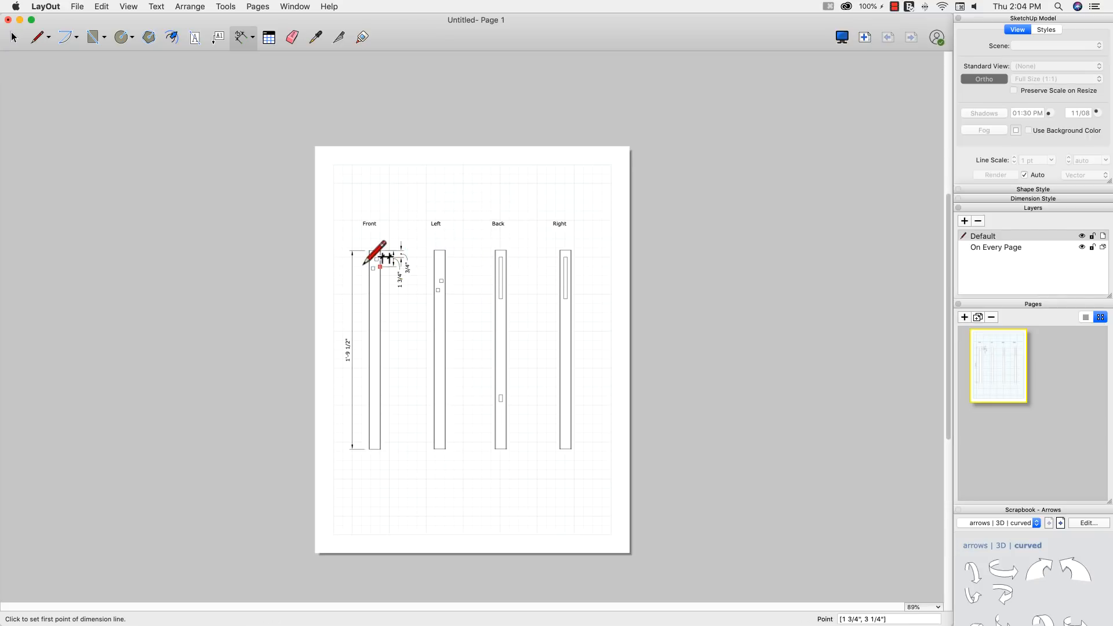
- Dimension the back view's top offset to the long slot and the slot's length, aligning both dimension lines right of the leg
{"action": "left_click", "coordinate": [506, 251]}
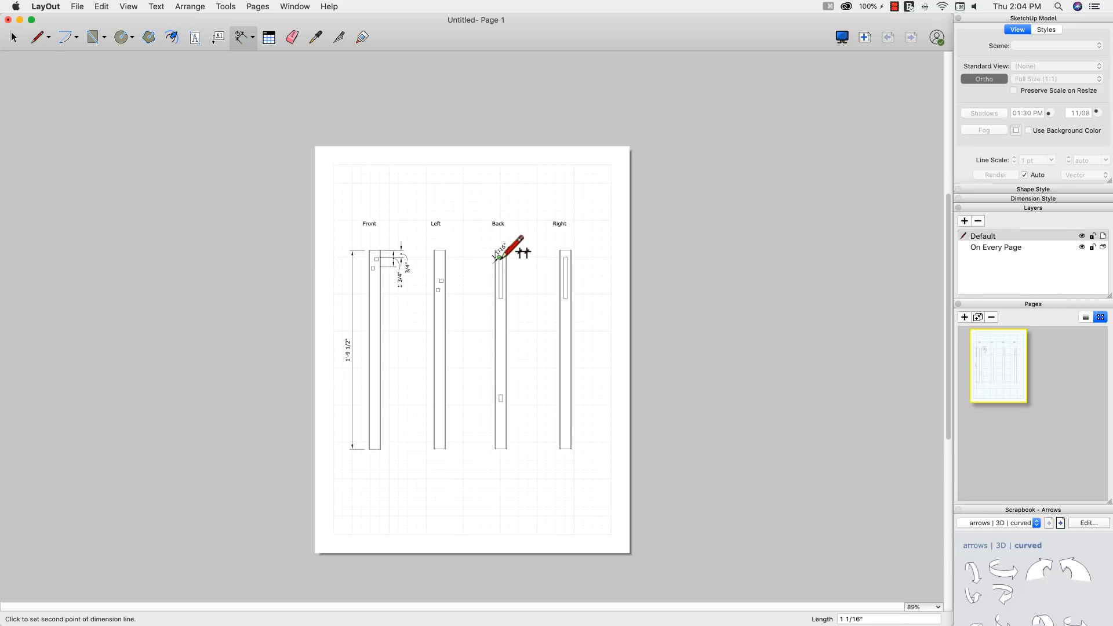
{"action": "left_click", "coordinate": [499, 258]}
{"action": "left_click", "coordinate": [538, 258]}
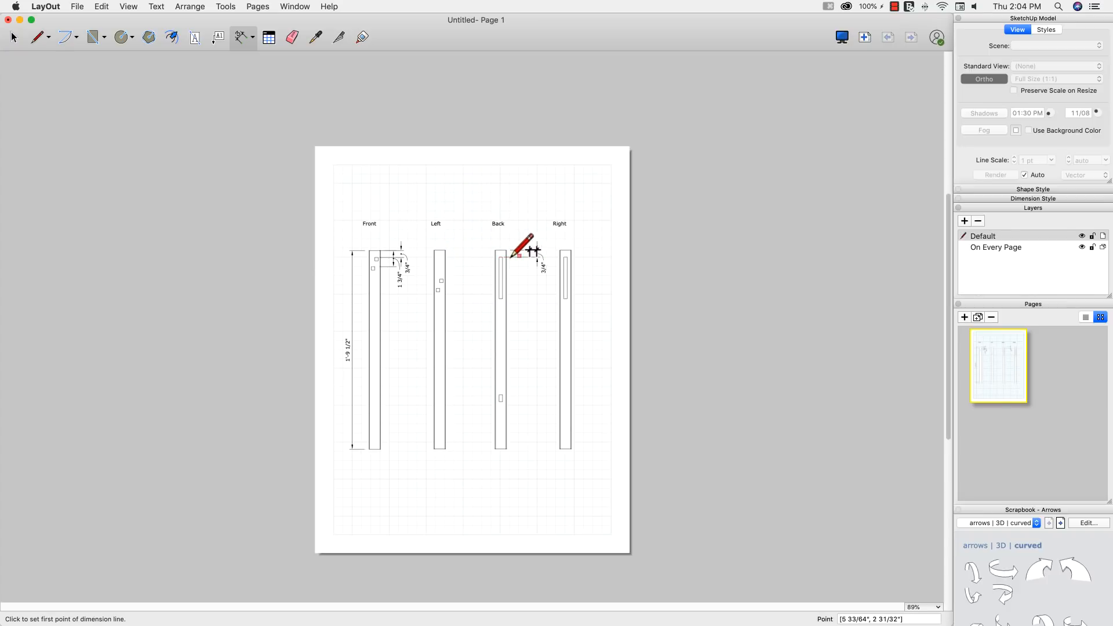
{"action": "left_click", "coordinate": [508, 257]}
{"action": "left_click", "coordinate": [506, 298]}
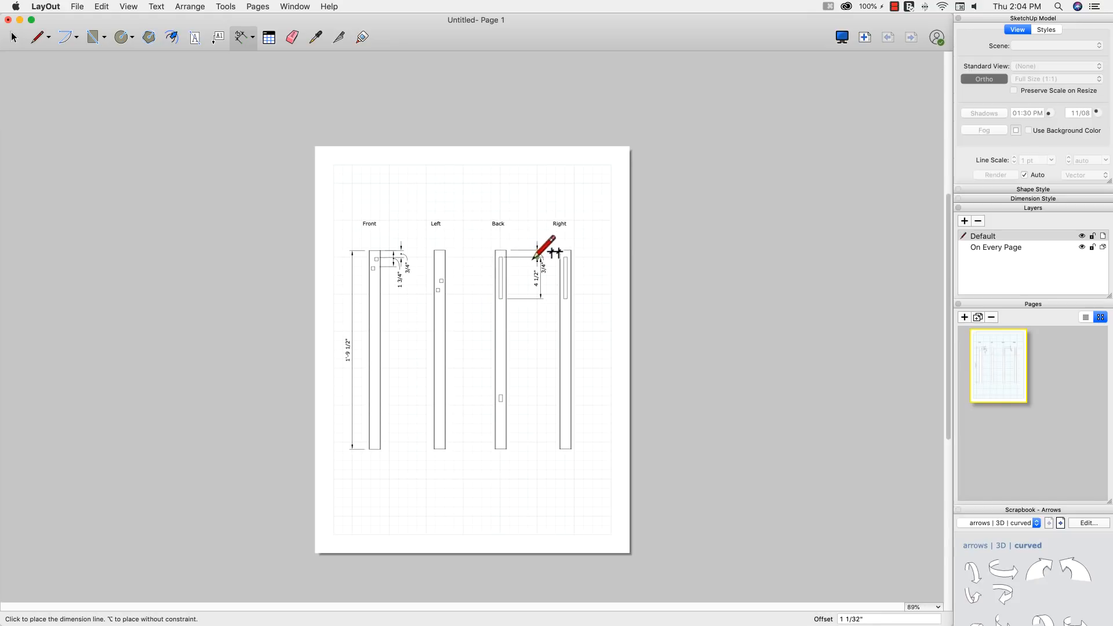
{"action": "scroll", "coordinate": [538, 257], "scroll_direction": "up", "scroll_amount": 5}
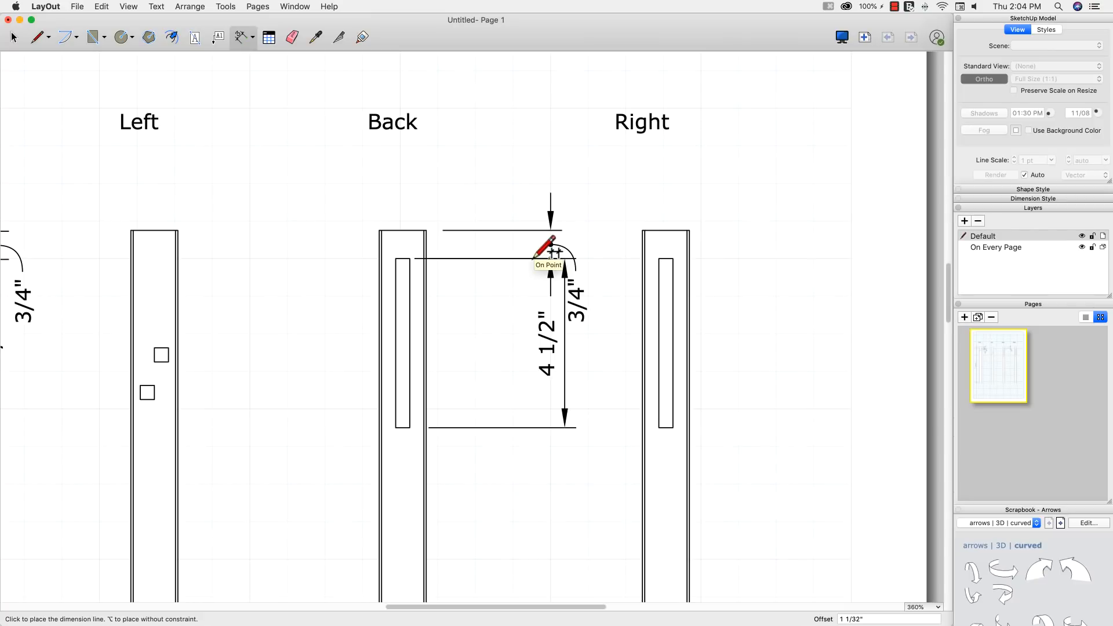
{"action": "left_click", "coordinate": [537, 257]}
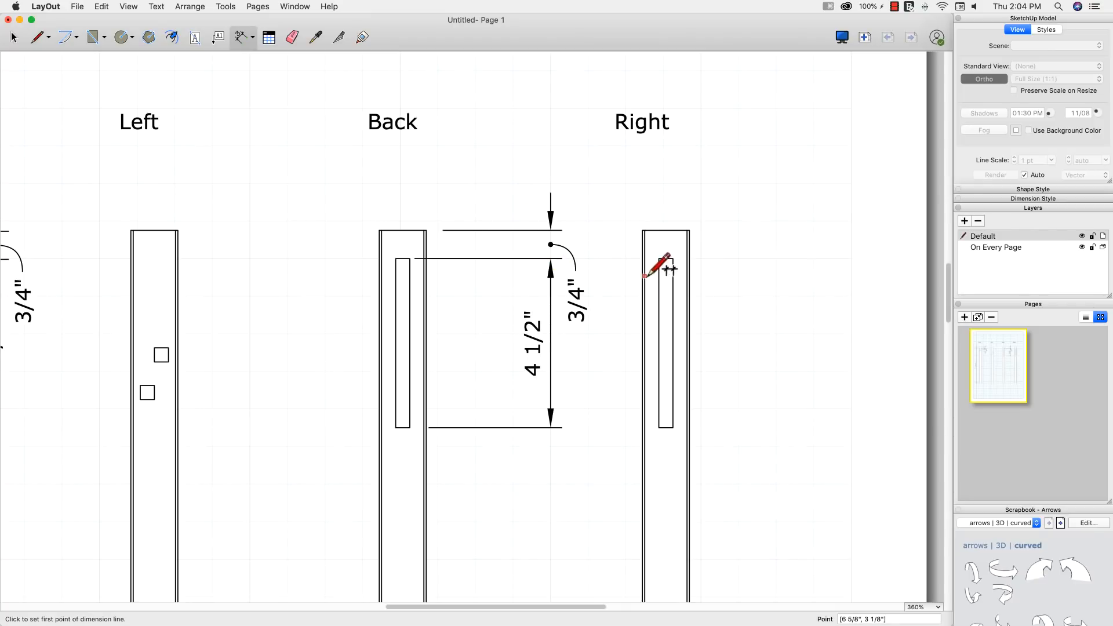
- Dimension the width of the long slot in the right view, placing the dimension line above the leg
{"action": "scroll", "coordinate": [625, 252], "scroll_direction": "up", "scroll_amount": 2}
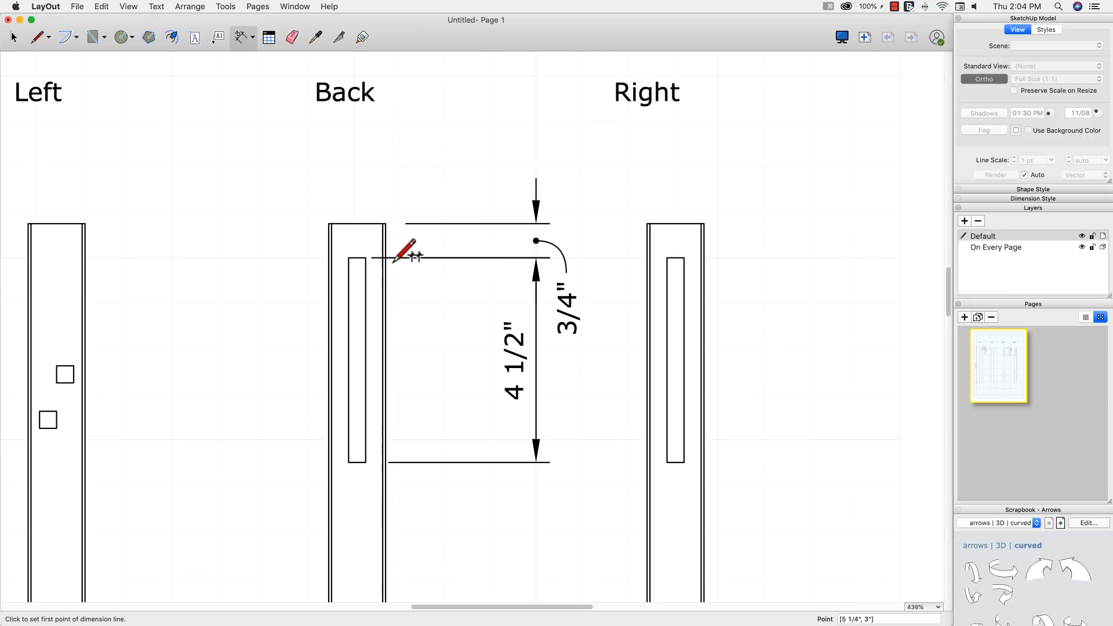
{"action": "left_click", "coordinate": [667, 258]}
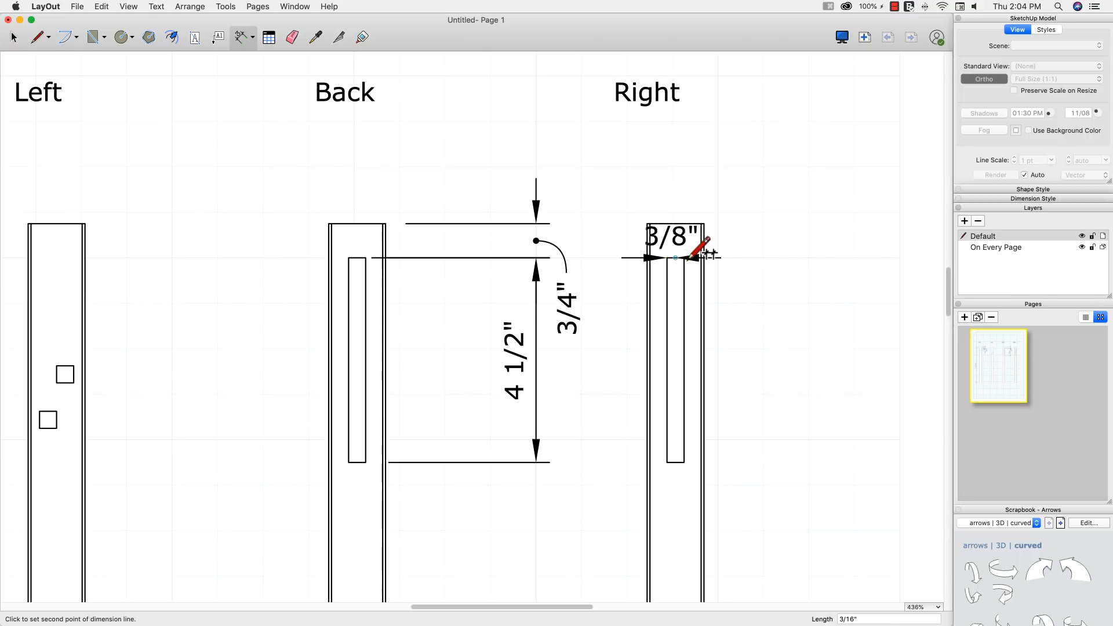
{"action": "left_click", "coordinate": [684, 258]}
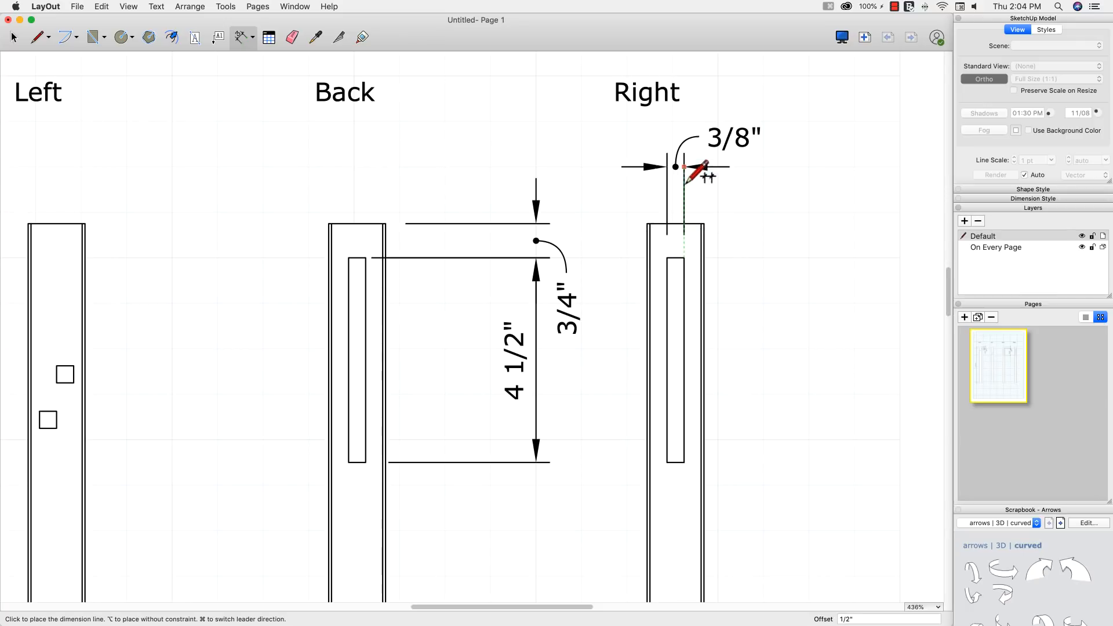
{"action": "left_click", "coordinate": [684, 167]}
- Dimension the distance from the back view's bottom end to the lower mortise, placing the dimension line right of the leg
{"action": "scroll", "coordinate": [752, 211], "scroll_direction": "down", "scroll_amount": 10}
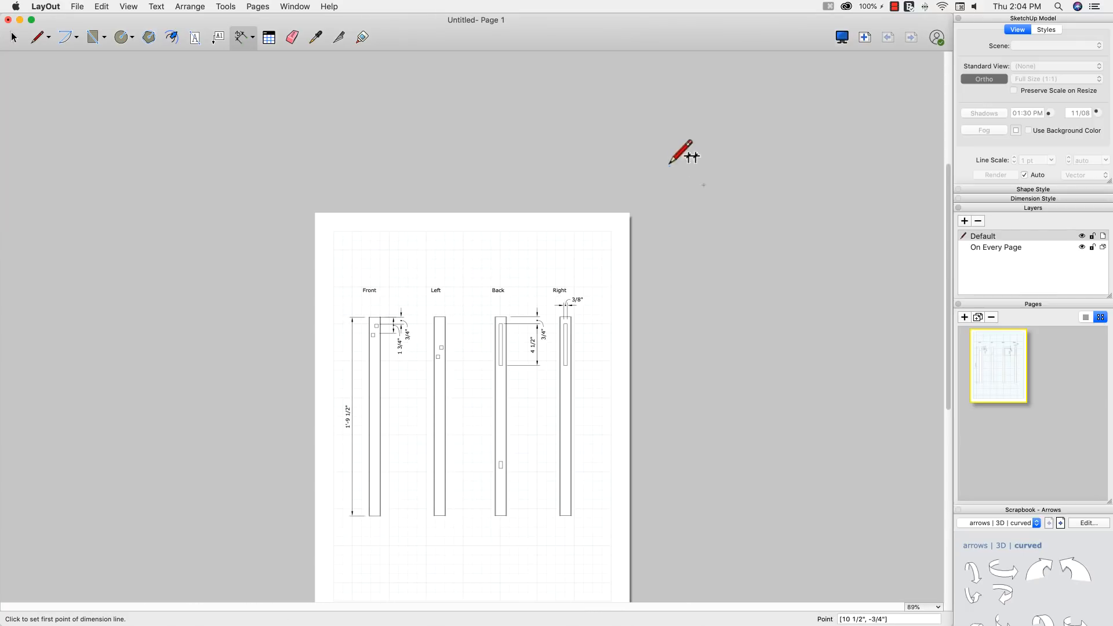
{"action": "scroll", "coordinate": [501, 480], "scroll_direction": "up", "scroll_amount": 1}
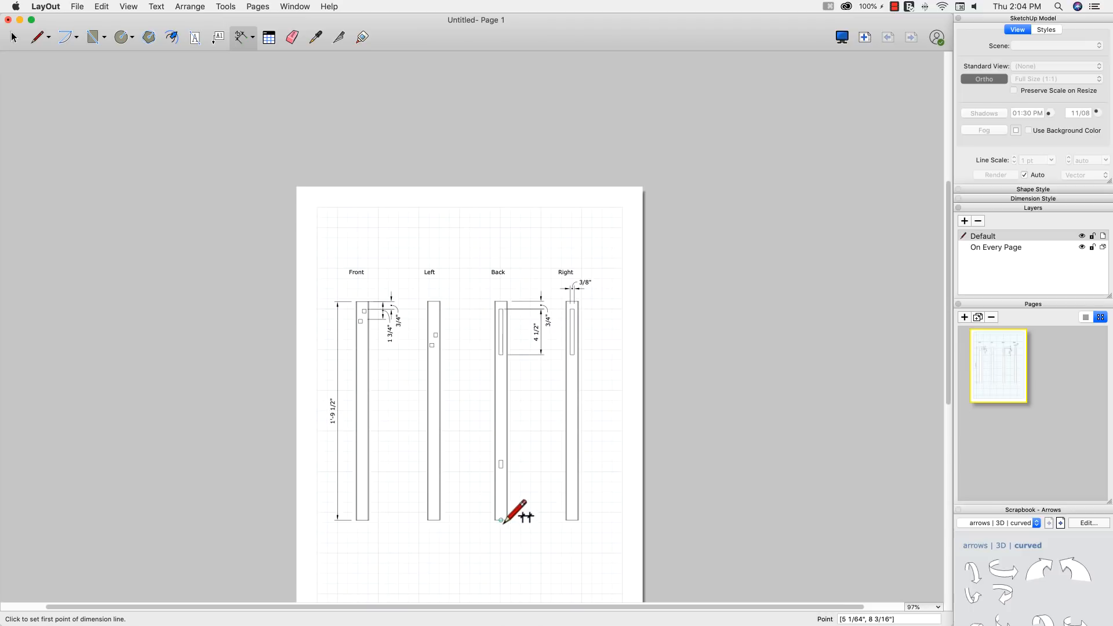
{"action": "left_click", "coordinate": [500, 480]}
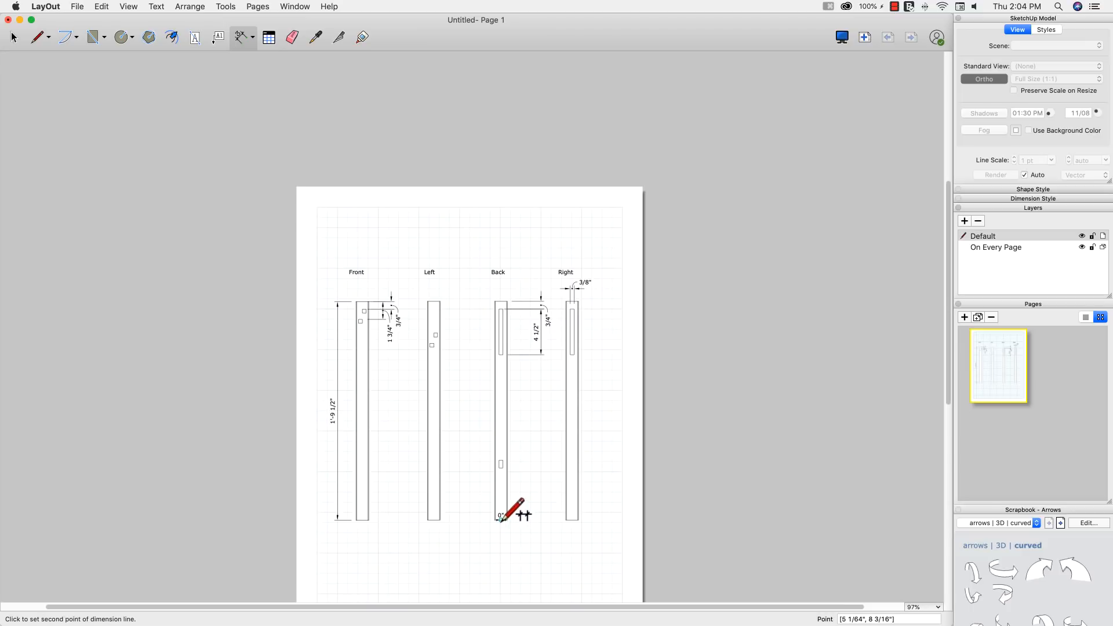
{"action": "scroll", "coordinate": [499, 475], "scroll_direction": "down", "scroll_amount": 1}
{"action": "left_click", "coordinate": [498, 471]}
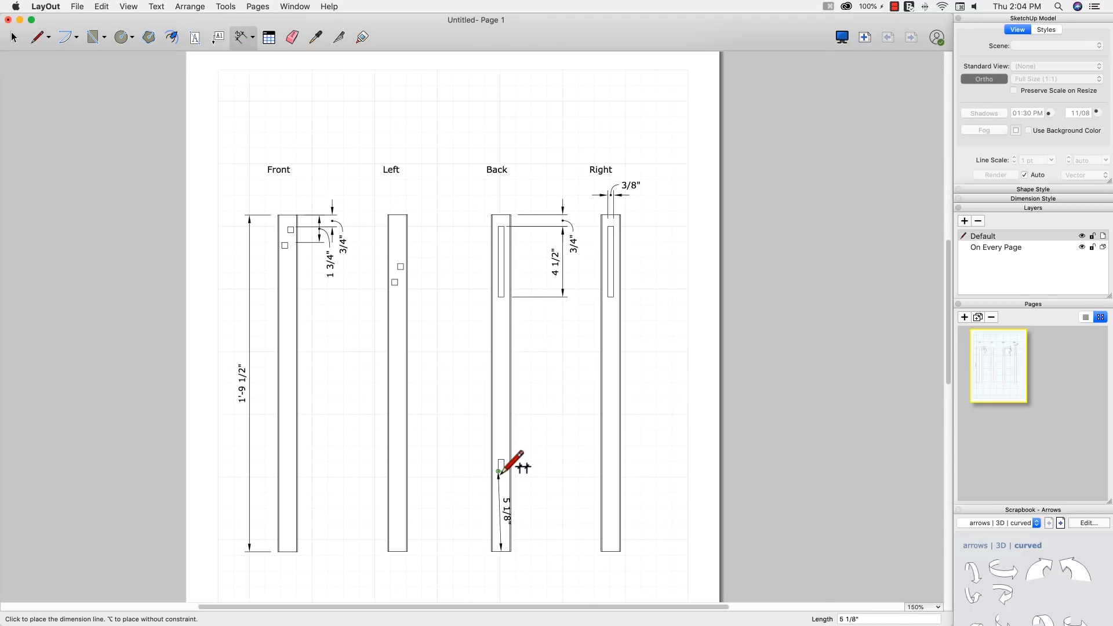
{"action": "left_click", "coordinate": [562, 474]}
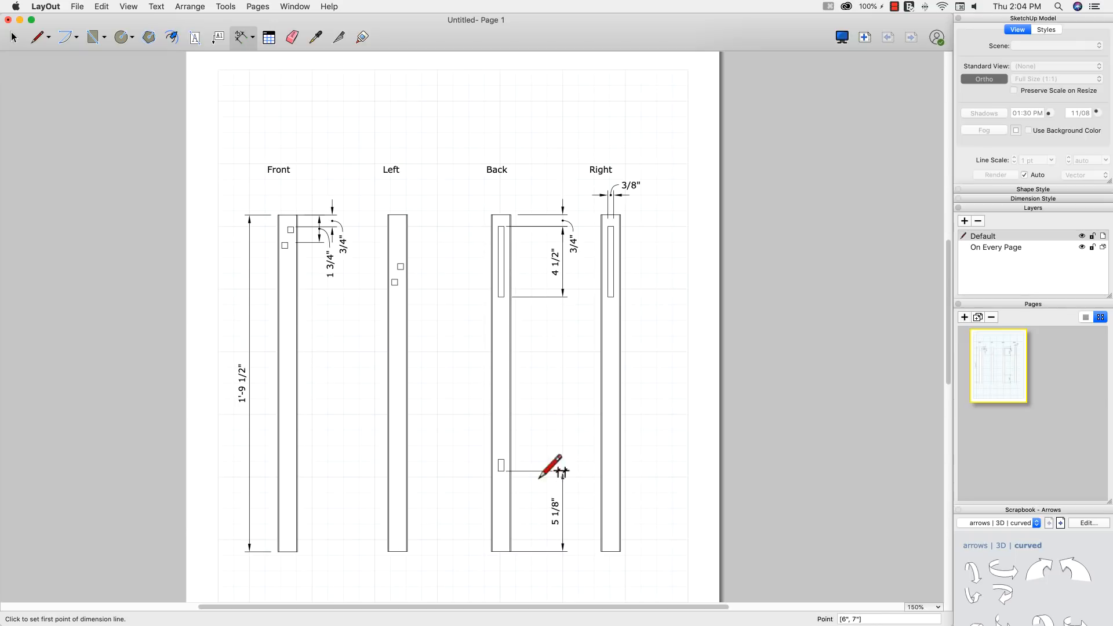
- Dimension the back view's lower mortise, with its height to the right of the leg and its width below the leg
{"action": "left_click", "coordinate": [498, 472]}
{"action": "left_click", "coordinate": [503, 460]}
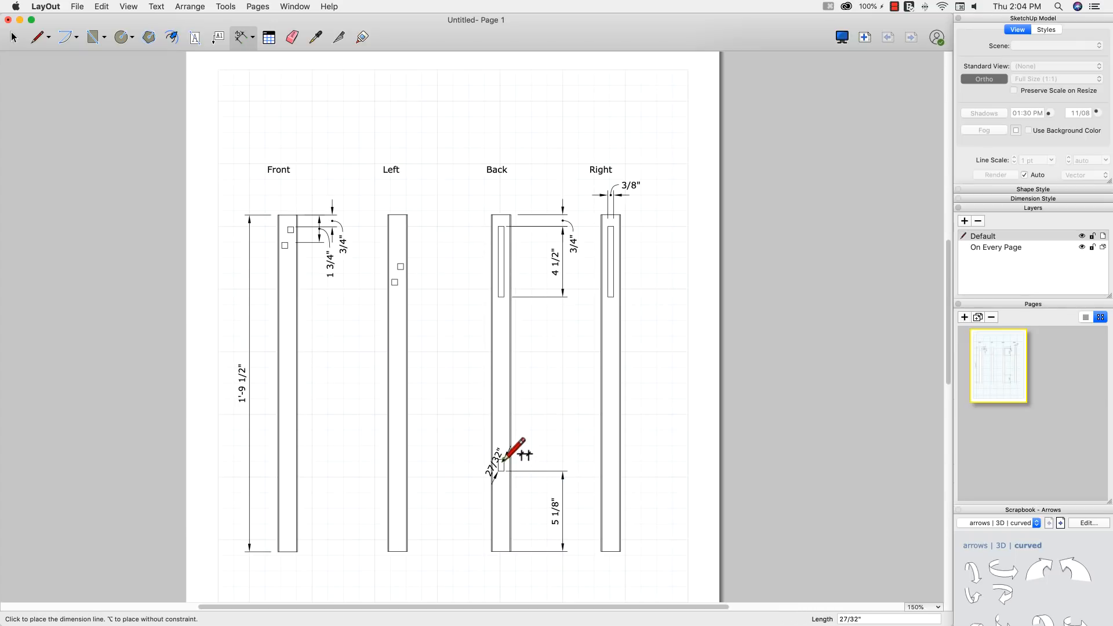
{"action": "left_click", "coordinate": [562, 471]}
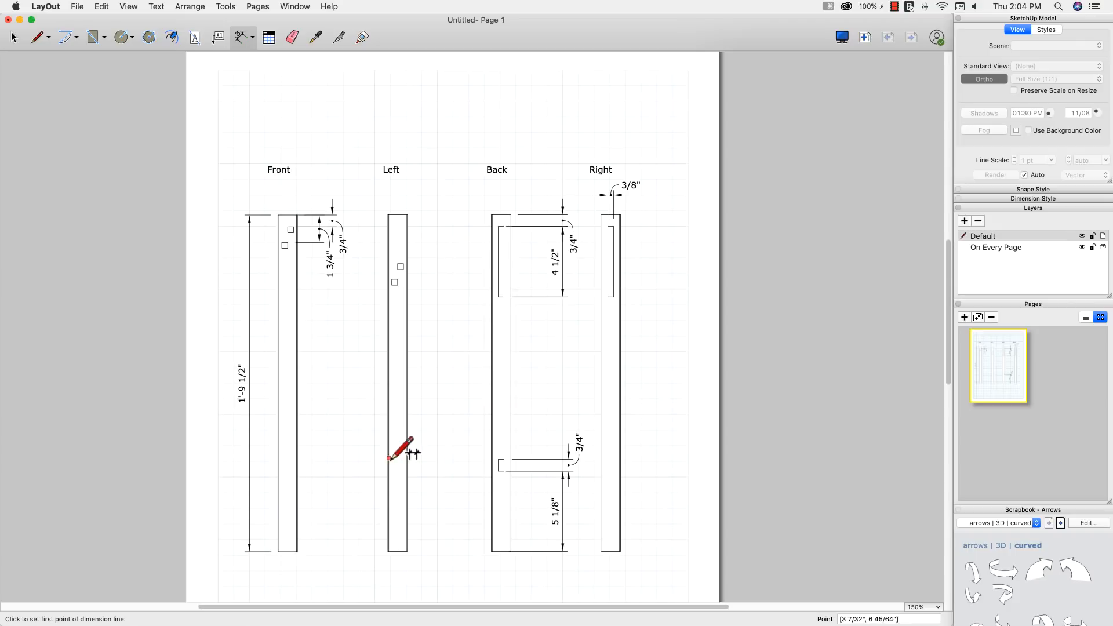
{"action": "left_click", "coordinate": [498, 471]}
{"action": "left_click", "coordinate": [503, 471]}
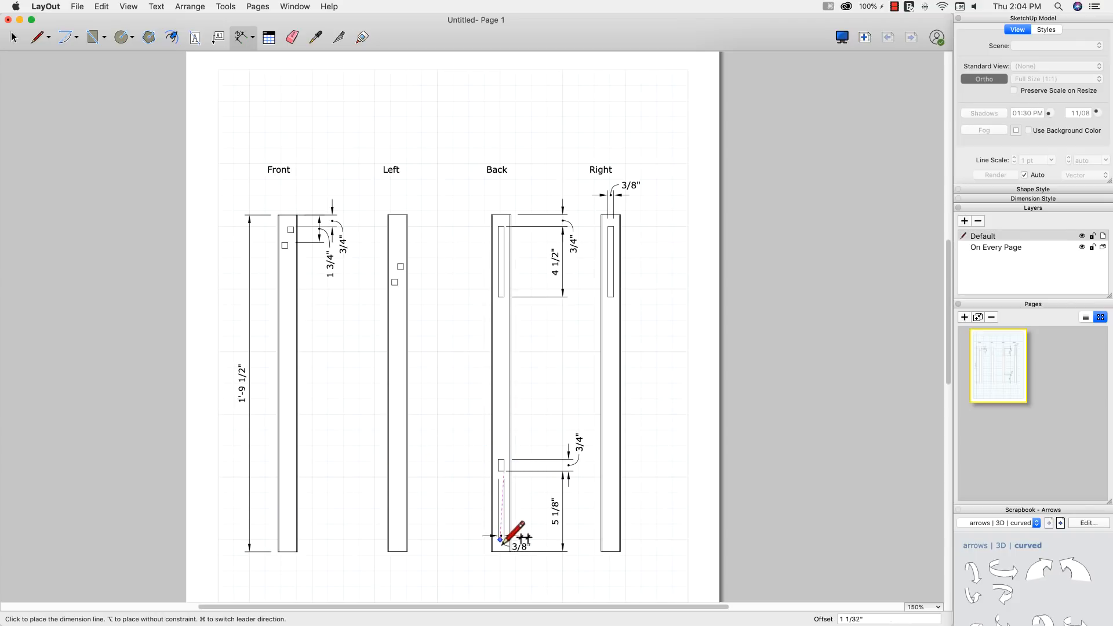
{"action": "left_click", "coordinate": [503, 571]}
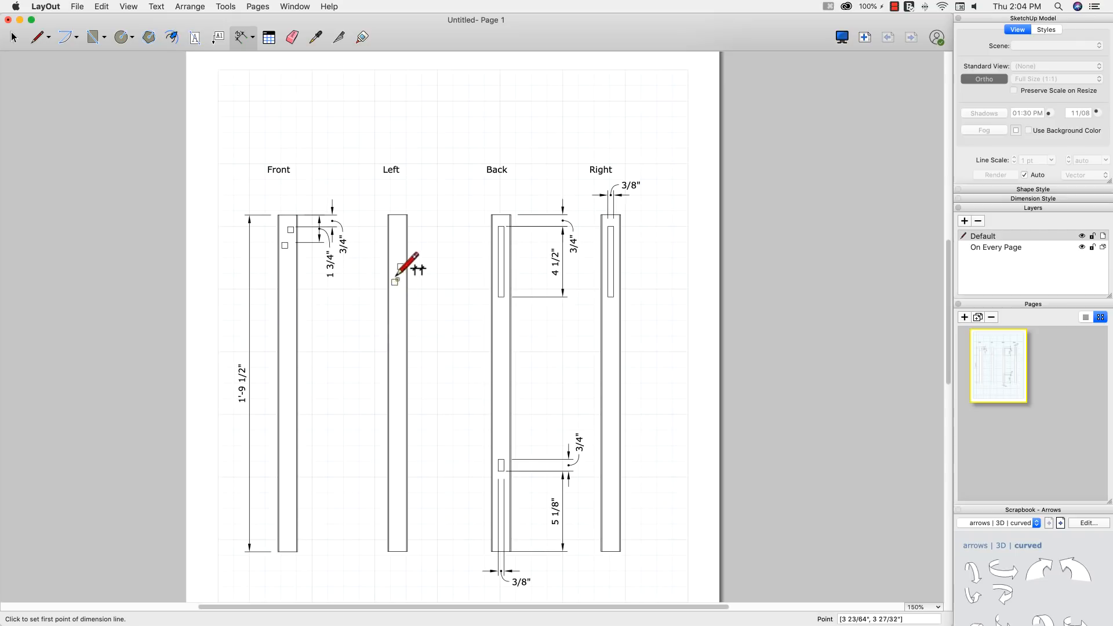
- Dimension the distances from the left view's top end to each small square, staggering the two vertical dimension lines right of the leg
{"action": "left_click", "coordinate": [403, 215]}
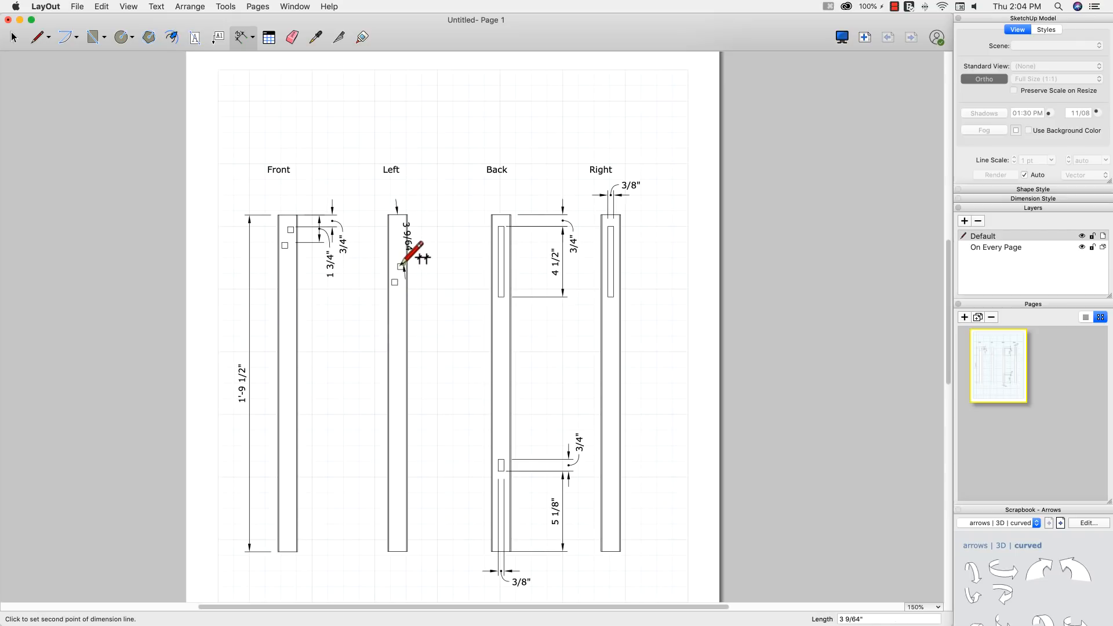
{"action": "left_click", "coordinate": [400, 264]}
{"action": "left_click", "coordinate": [429, 256]}
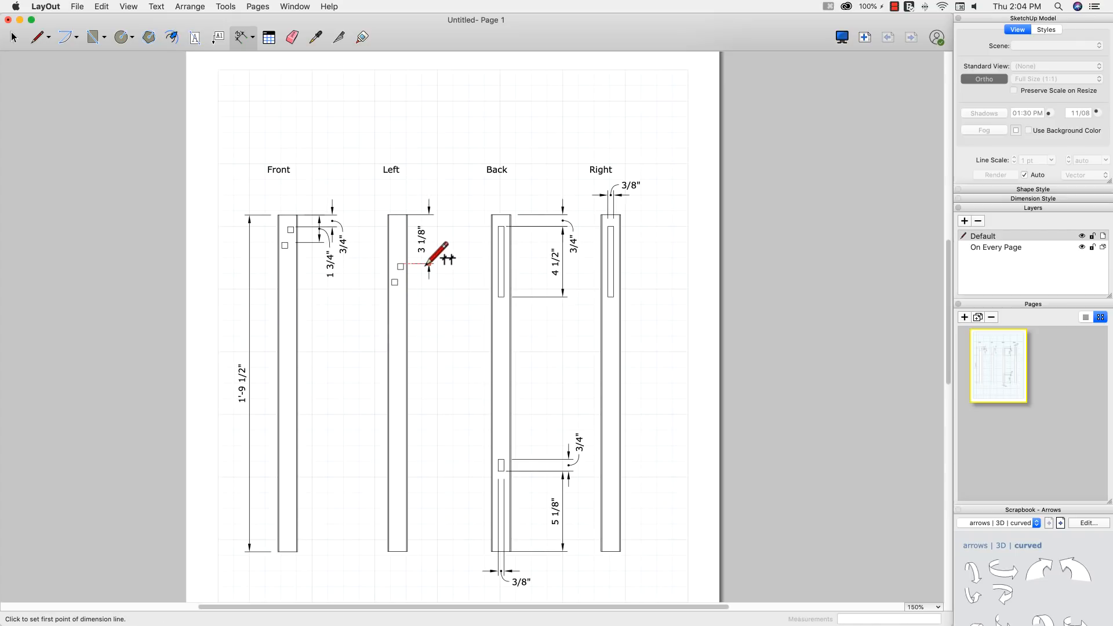
{"action": "left_click", "coordinate": [399, 215]}
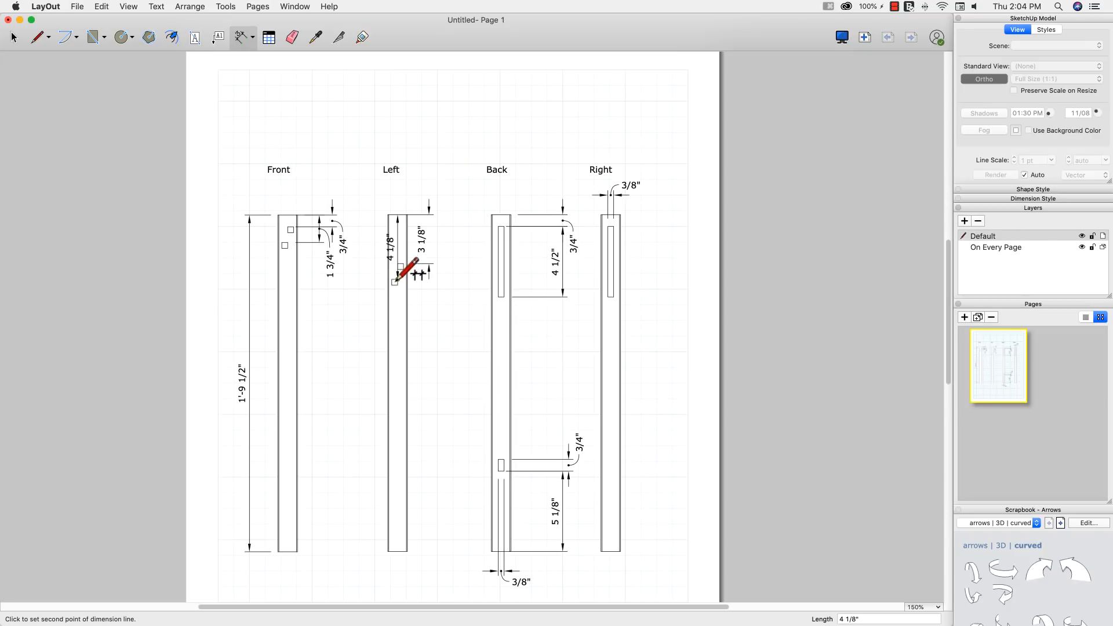
{"action": "left_click", "coordinate": [397, 279]}
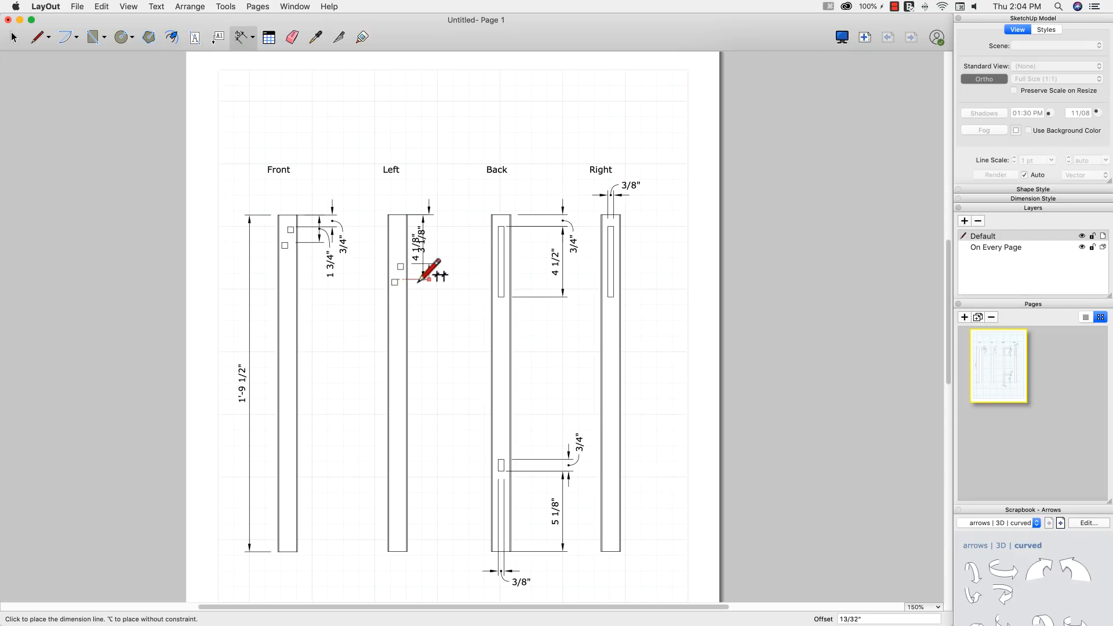
{"action": "left_click", "coordinate": [452, 280]}
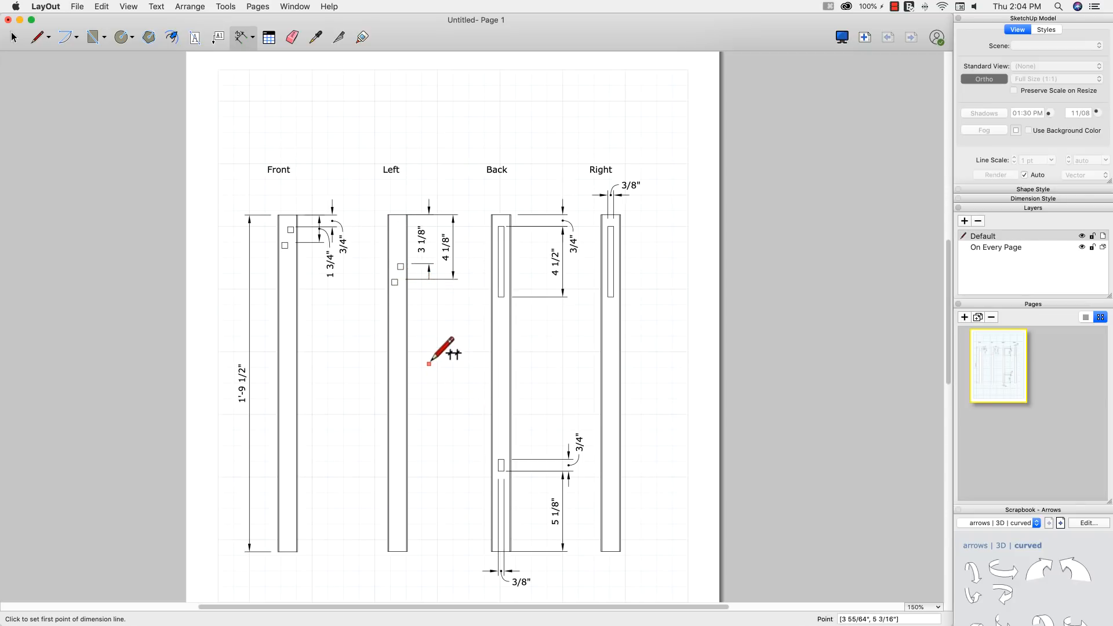
- Dimension the left view's lower small square, with its height to the left of the leg and its width below the square
{"action": "scroll", "coordinate": [391, 278], "scroll_direction": "down", "scroll_amount": 3}
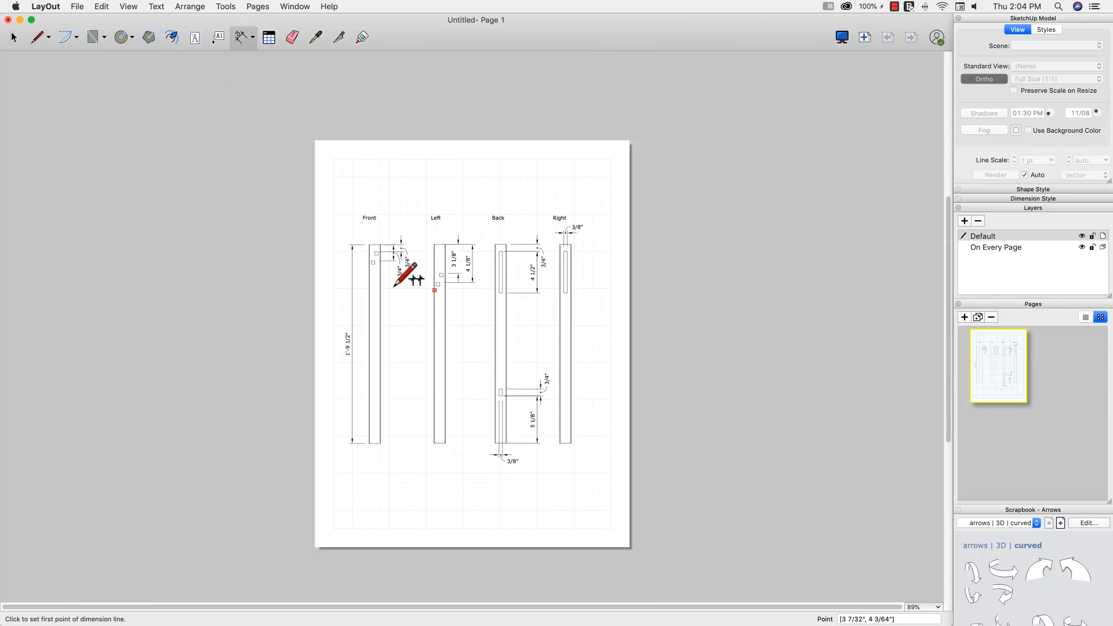
{"action": "scroll", "coordinate": [393, 283], "scroll_direction": "up", "scroll_amount": 8}
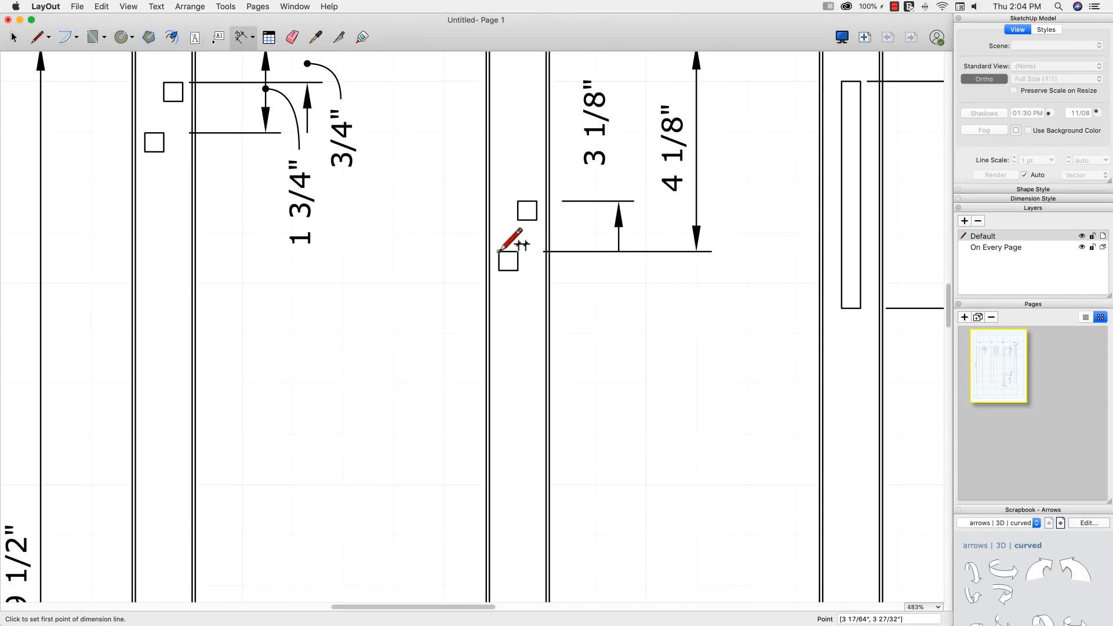
{"action": "left_click", "coordinate": [498, 251]}
{"action": "left_click", "coordinate": [499, 270]}
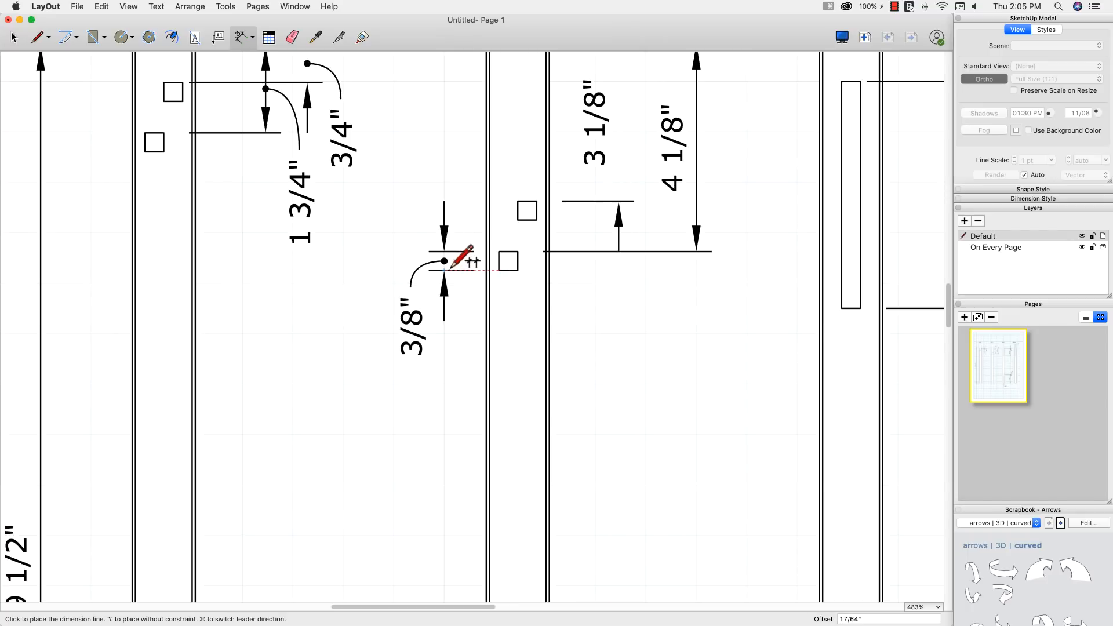
{"action": "left_click", "coordinate": [444, 261]}
{"action": "left_click", "coordinate": [498, 270]}
{"action": "left_click", "coordinate": [518, 271]}
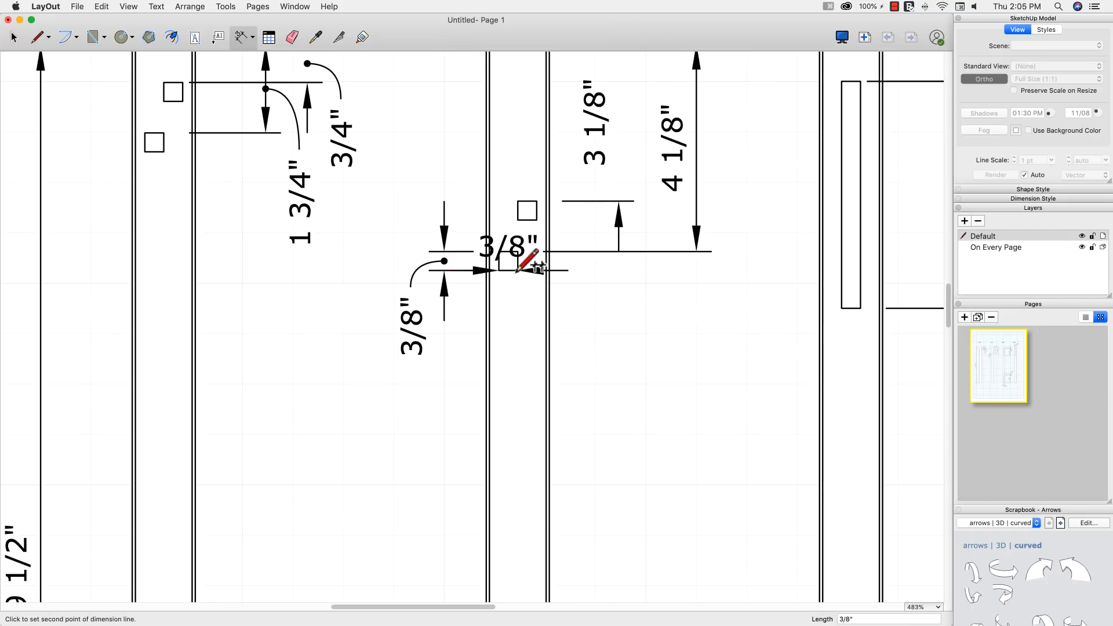
{"action": "left_click", "coordinate": [515, 325]}
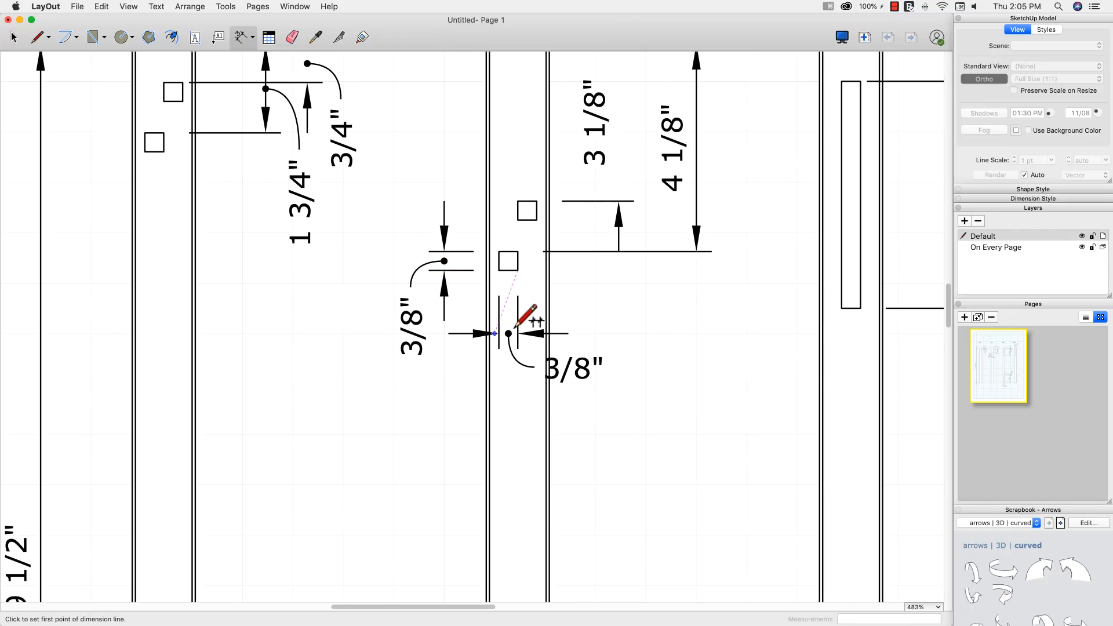
- Copy the front view's viewport to the lower part of the page, between the left and back views
{"action": "scroll", "coordinate": [443, 310], "scroll_direction": "down", "scroll_amount": 3}
{"action": "scroll", "coordinate": [435, 316], "scroll_direction": "down", "scroll_amount": 10}
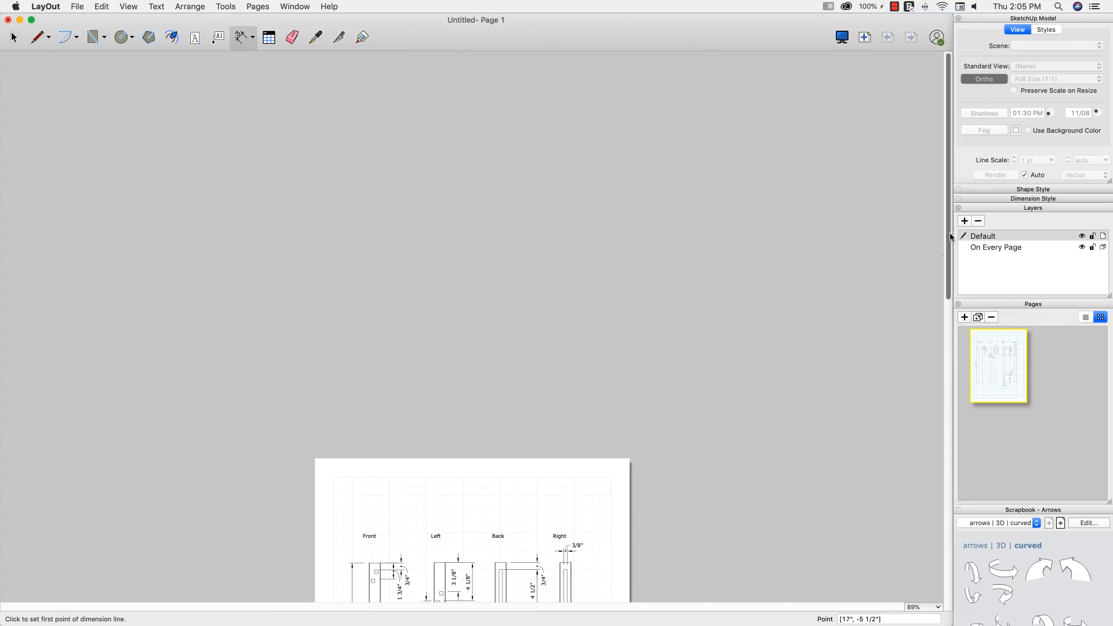
{"action": "left_click_drag", "start_coordinate": [950, 233], "coordinate": [935, 383]}
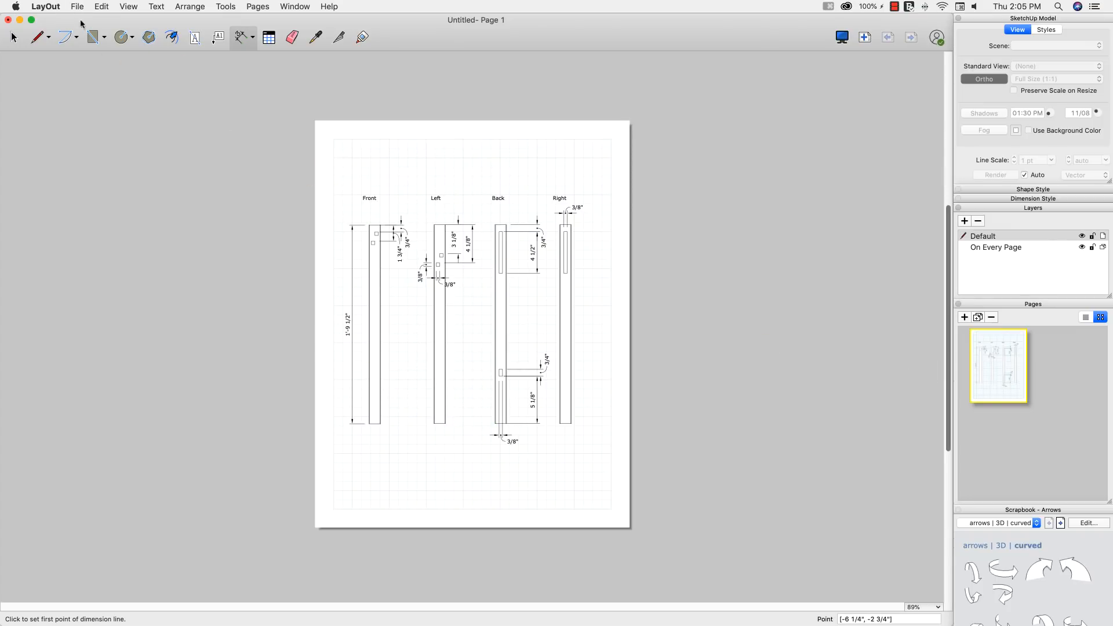
{"action": "left_click", "coordinate": [23, 43]}
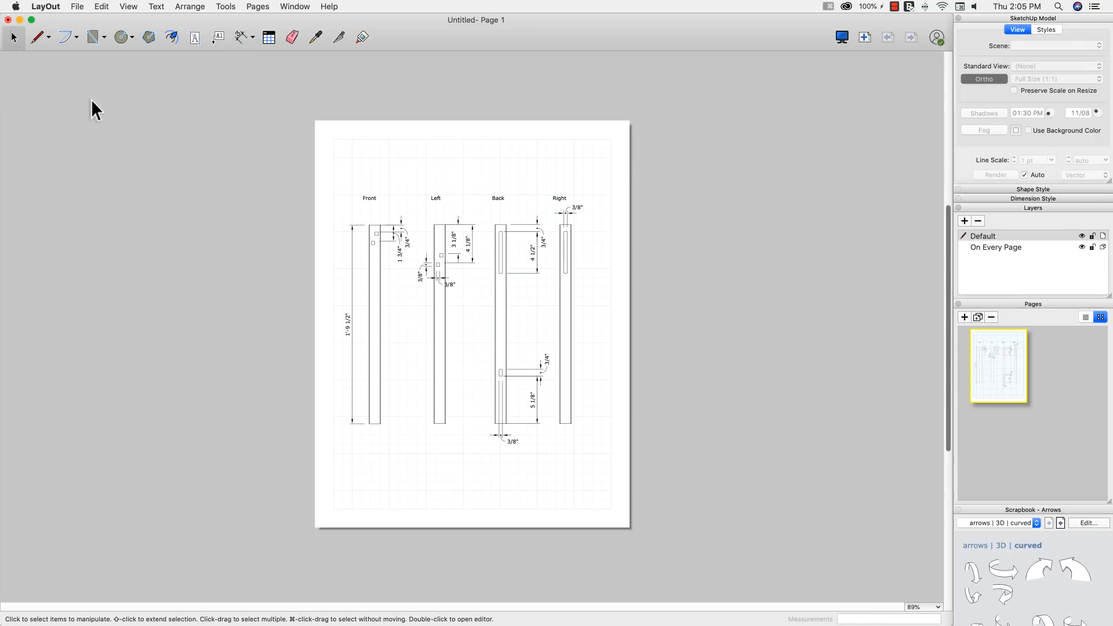
{"action": "left_click", "coordinate": [391, 317]}
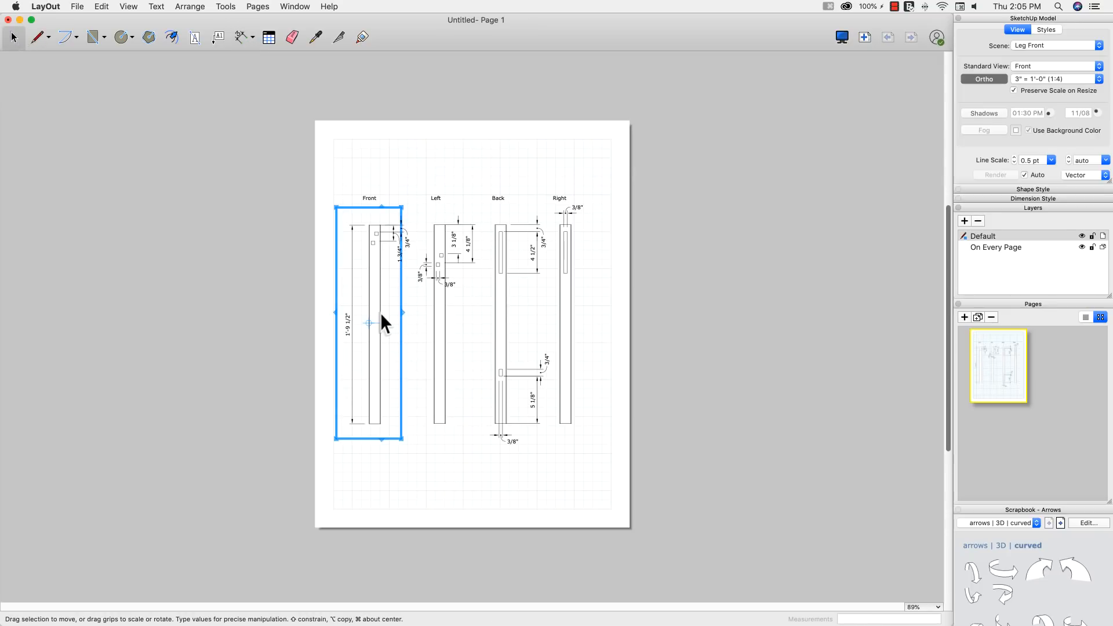
{"action": "left_click_drag", "start_coordinate": [373, 306], "coordinate": [464, 461]}
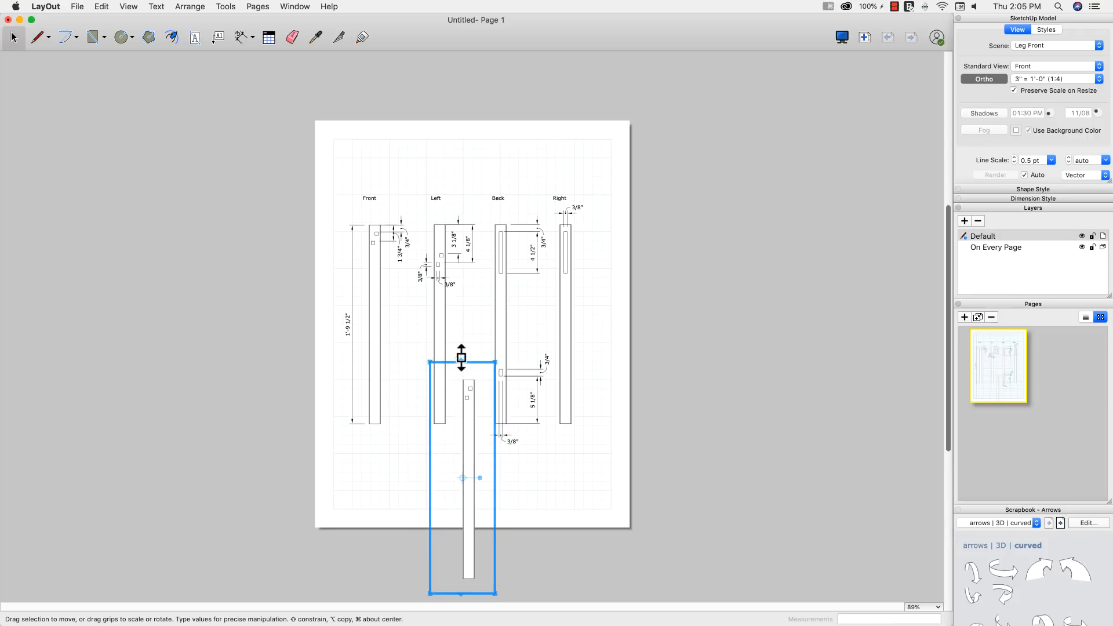
- Switch the copied viewport to the Leg Top scene
{"action": "right_click", "coordinate": [465, 457]}
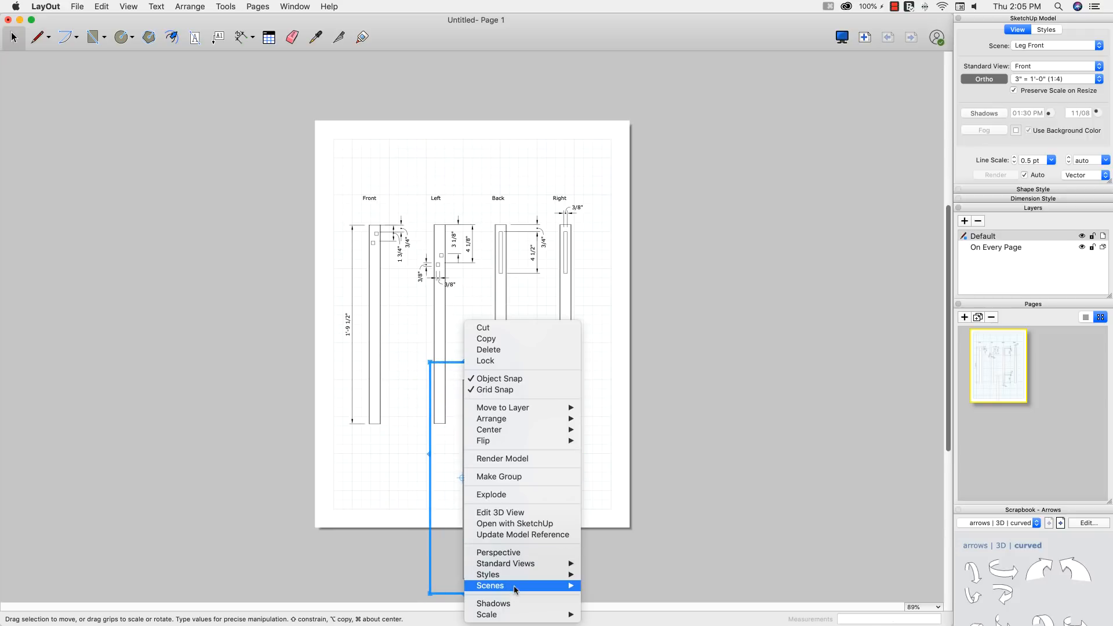
{"action": "mouse_move", "coordinate": [513, 585]}
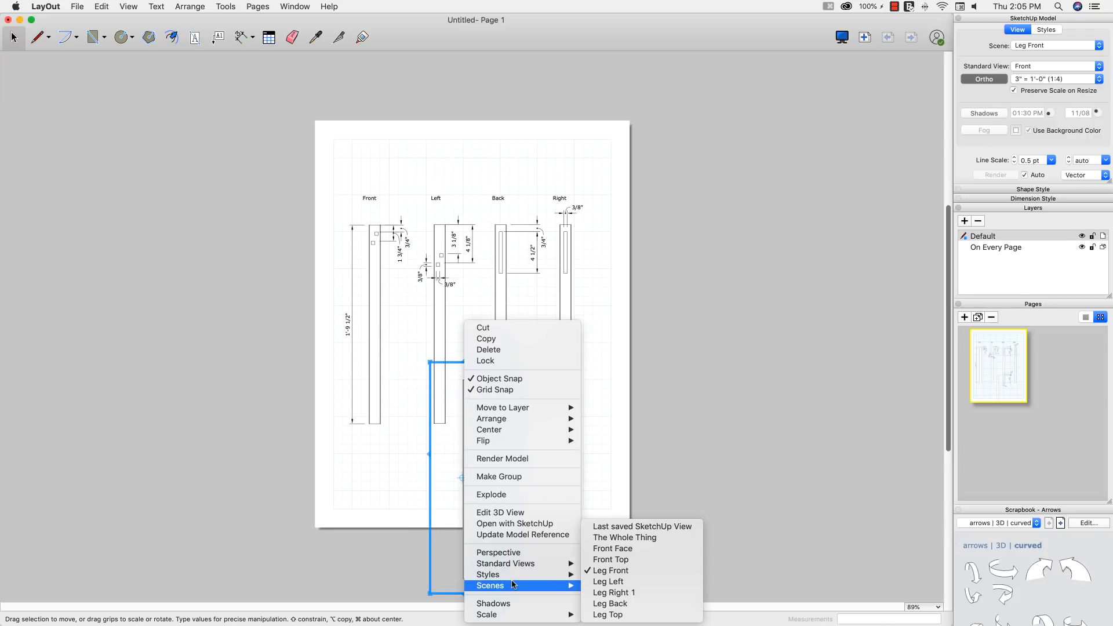
{"action": "left_click", "coordinate": [614, 615]}
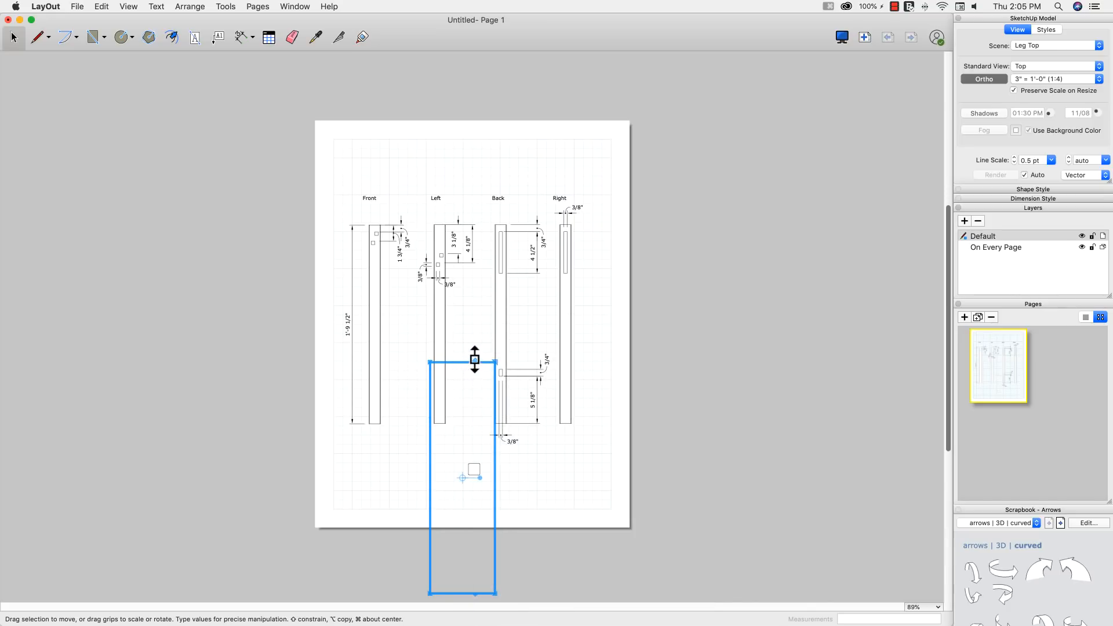
- Shrink the top view's frame, place it below the front view, and set its scale to Full Size (1:1) with the whole outline showing
{"action": "left_click_drag", "start_coordinate": [475, 360], "coordinate": [475, 444]}
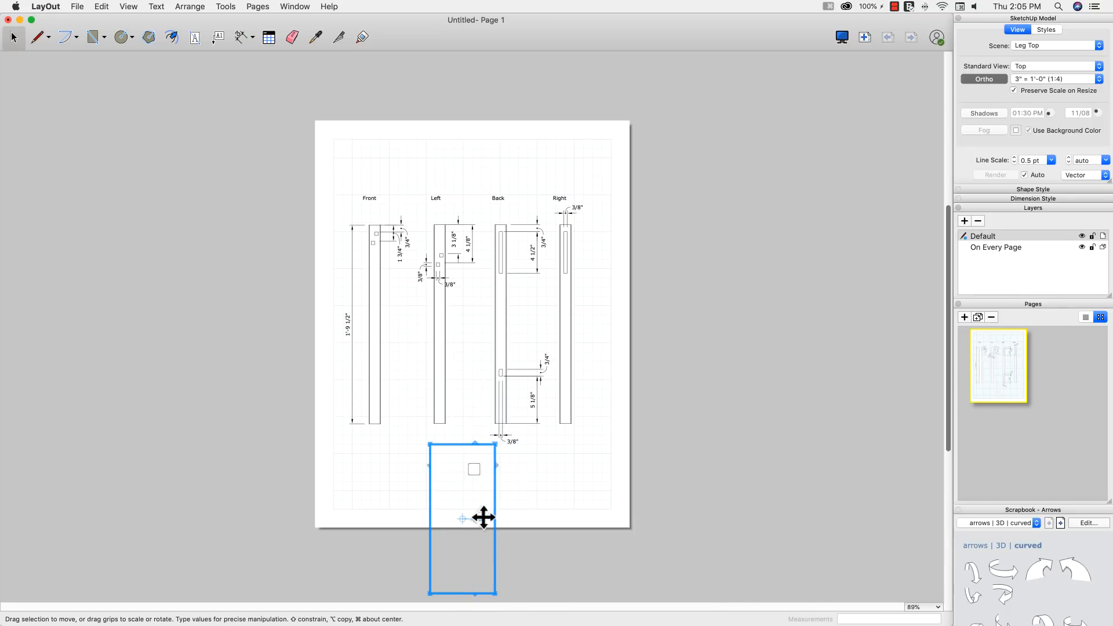
{"action": "left_click_drag", "start_coordinate": [464, 594], "coordinate": [378, 472]}
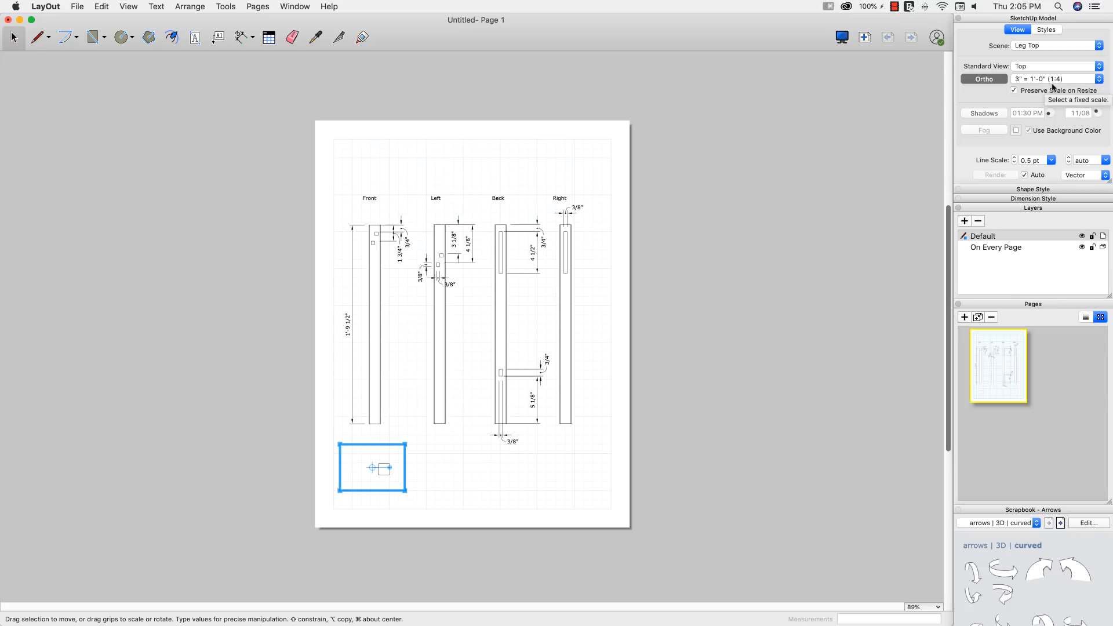
{"action": "left_click", "coordinate": [1029, 81]}
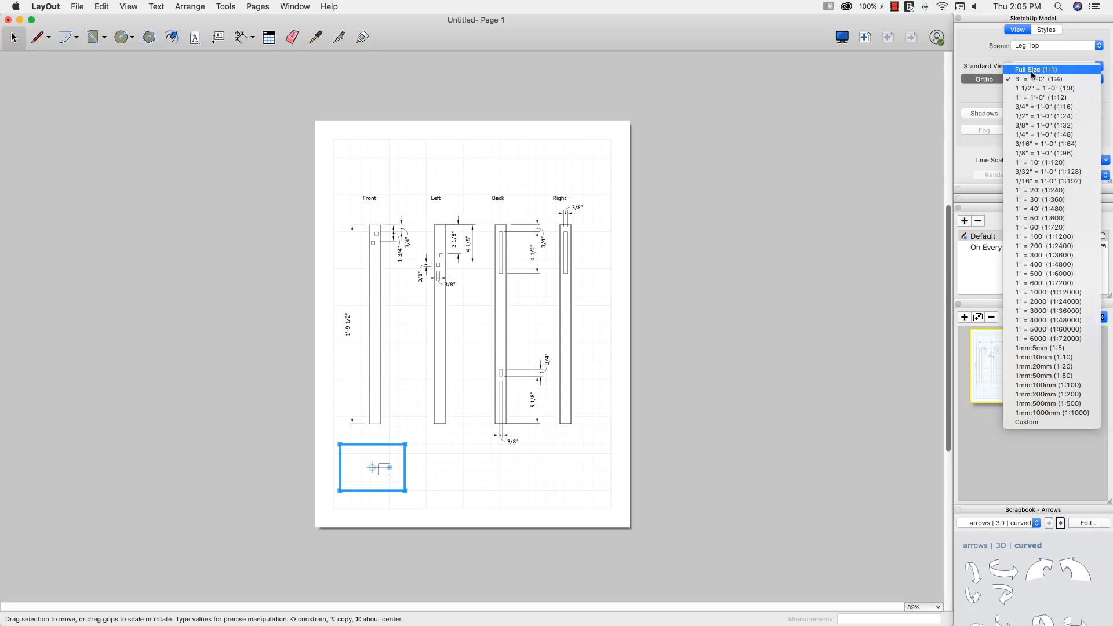
{"action": "left_click", "coordinate": [1032, 70]}
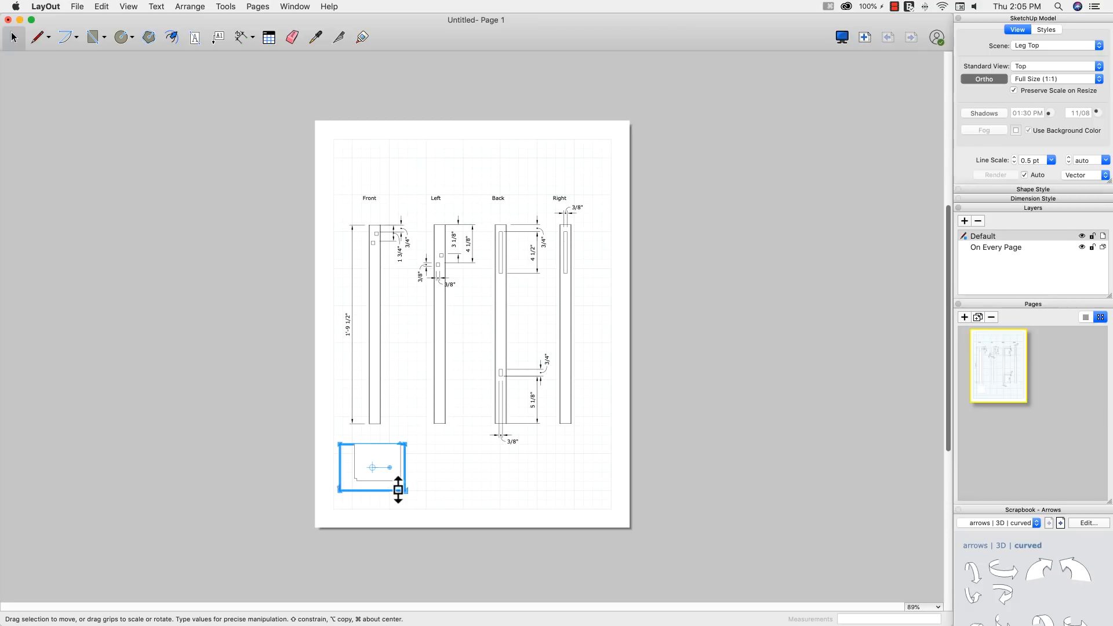
{"action": "left_click_drag", "start_coordinate": [390, 472], "coordinate": [392, 443]}
- Dimension the top view's right side as a vertical chain covering the upper corner notch, the edge between the notches and the lower notch
{"action": "left_click", "coordinate": [237, 36]}
{"action": "left_click", "coordinate": [398, 457]}
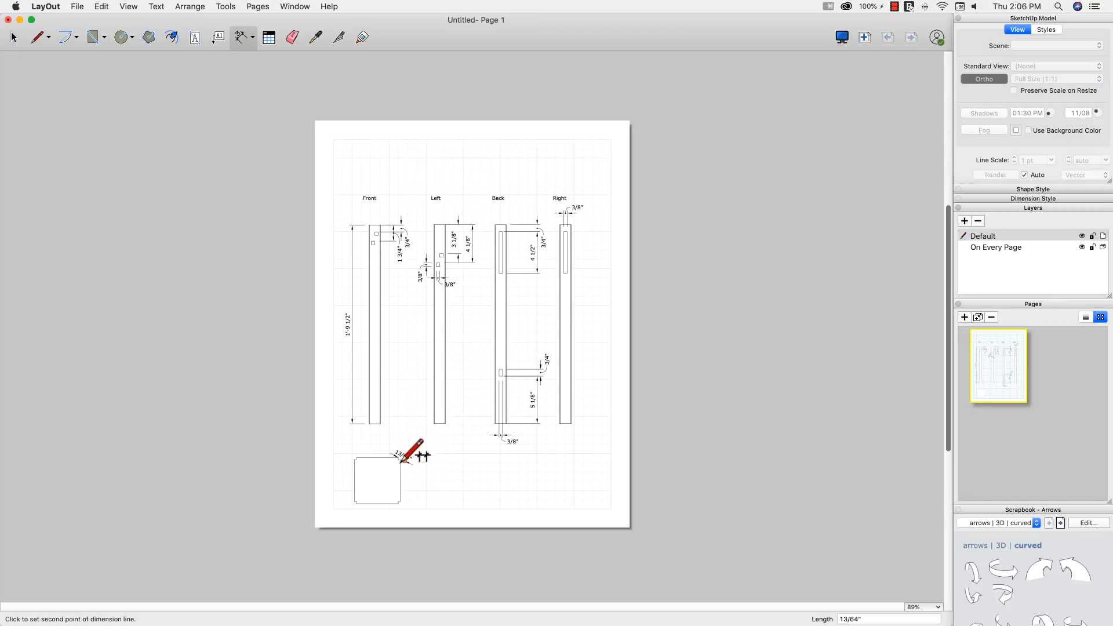
{"action": "scroll", "coordinate": [393, 468], "scroll_direction": "up", "scroll_amount": 5}
{"action": "double_click", "coordinate": [418, 440]}
{"action": "left_click", "coordinate": [419, 440]}
{"action": "double_click", "coordinate": [419, 579]}
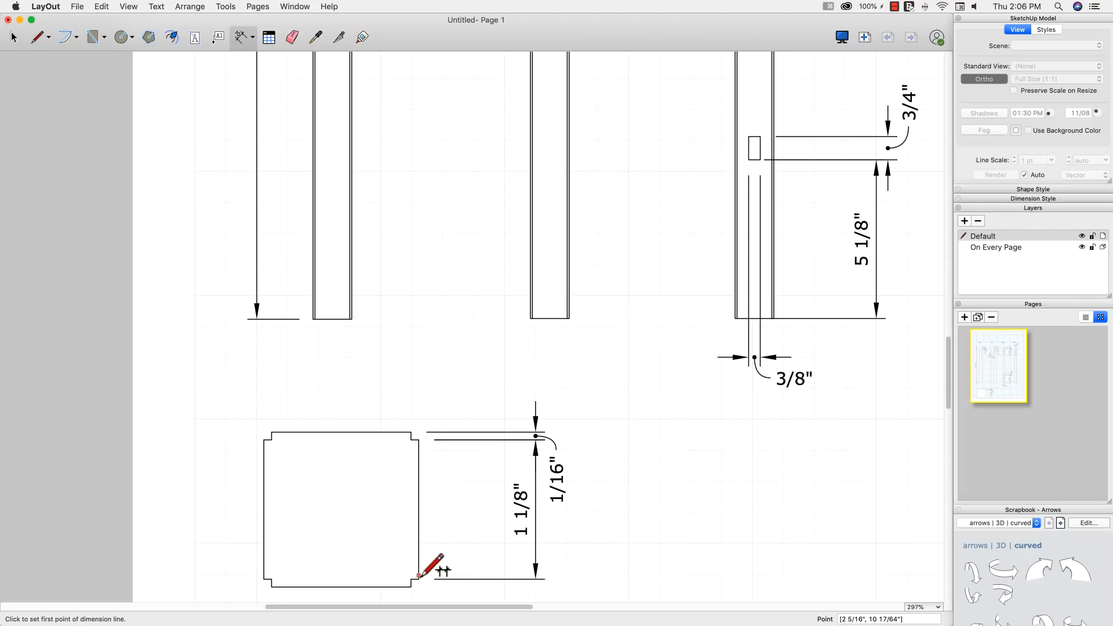
{"action": "left_click", "coordinate": [418, 578]}
{"action": "double_click", "coordinate": [411, 587]}
{"action": "scroll", "coordinate": [500, 420], "scroll_direction": "up", "scroll_amount": 1}
{"action": "scroll", "coordinate": [500, 420], "scroll_direction": "down", "scroll_amount": 5}
{"action": "left_click_drag", "start_coordinate": [948, 263], "coordinate": [948, 405]}
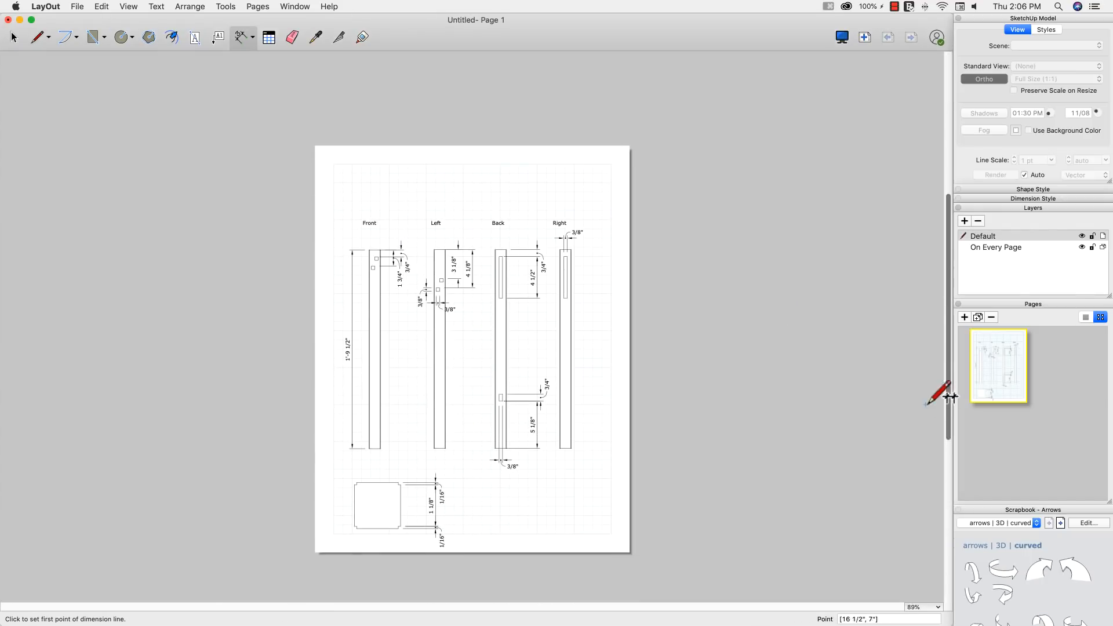
- Move the top view together with its dimensions slightly up and to the left, inside the page margins
{"action": "key", "text": "space"}
{"action": "left_click_drag", "start_coordinate": [327, 476], "coordinate": [491, 553]}
{"action": "left_click_drag", "start_coordinate": [311, 464], "coordinate": [473, 563]}
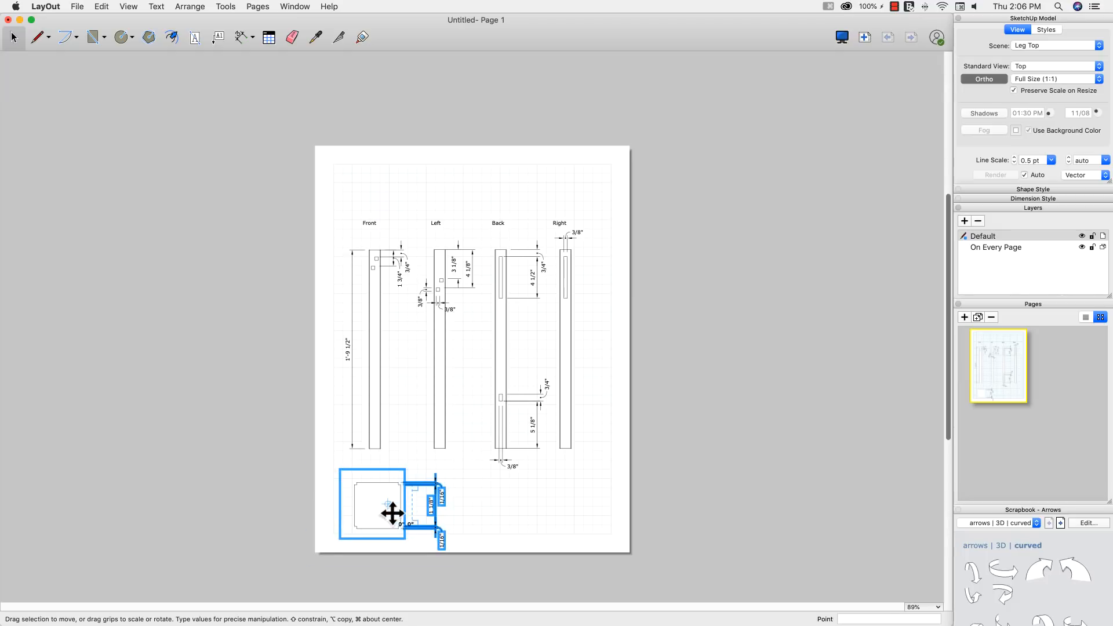
{"action": "left_click_drag", "start_coordinate": [393, 515], "coordinate": [389, 501]}
{"action": "left_click", "coordinate": [750, 505]}
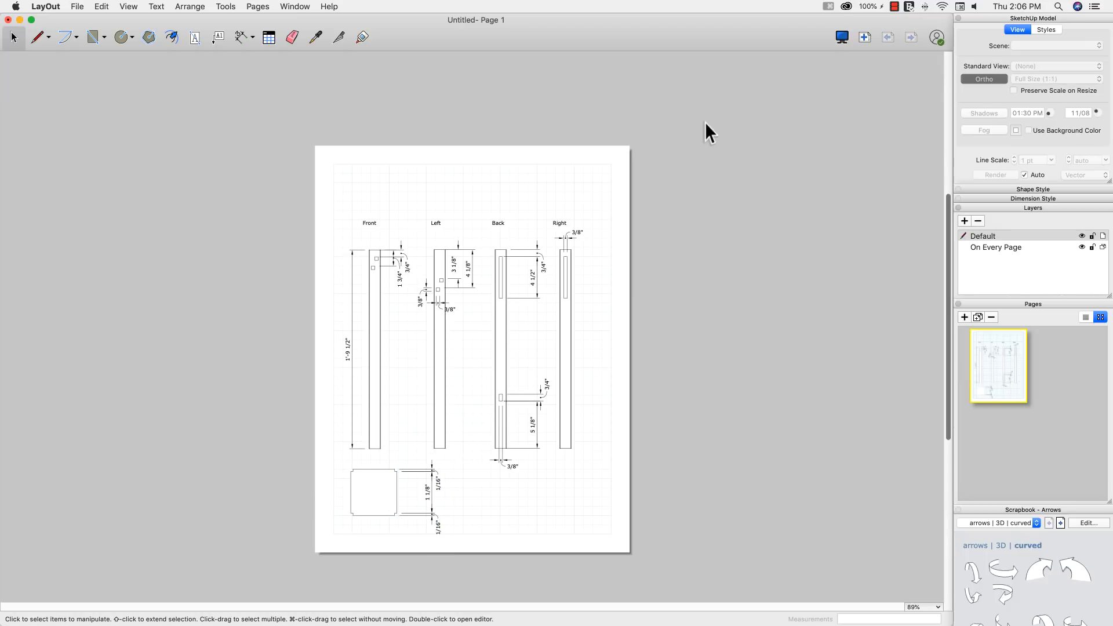
- Move the four leg views with their labels and dimensions up toward the page's upper margin and slightly right
{"action": "mouse_move", "coordinate": [720, 148]}
{"action": "left_mouse_down"}
{"action": "mouse_move", "coordinate": [163, 427]}
{"action": "mouse_move", "coordinate": [167, 450]}
{"action": "left_mouse_up"}
{"action": "left_click_drag", "start_coordinate": [427, 374], "coordinate": [440, 328]}
{"action": "left_click", "coordinate": [666, 426]}
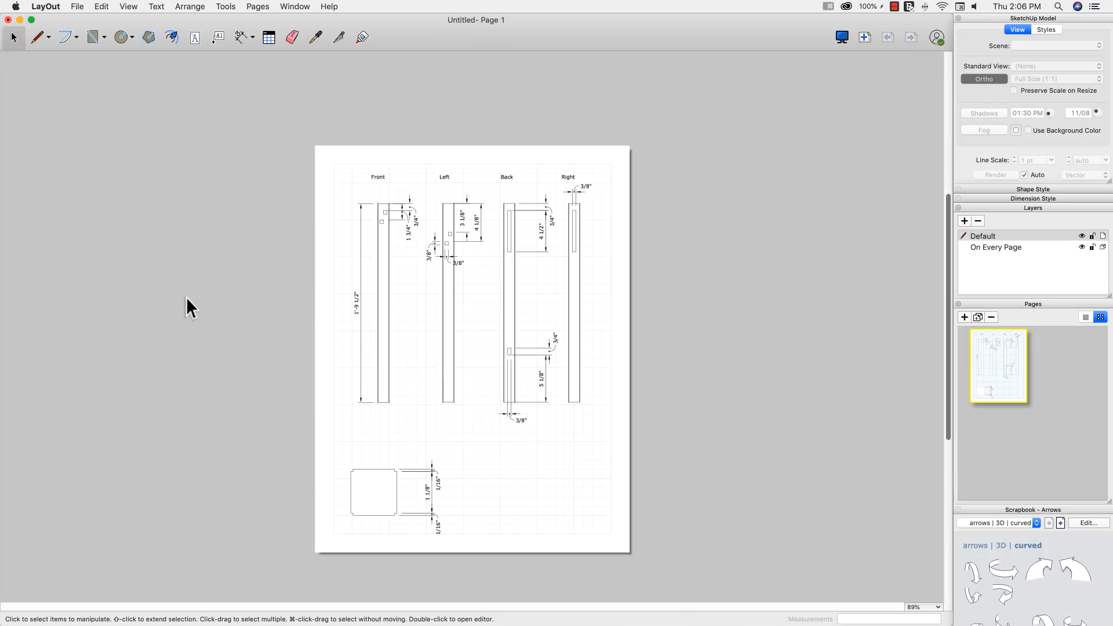
- Move the top view and its dimensions up and right so they sit closer beneath the front view
{"action": "left_click_drag", "start_coordinate": [322, 439], "coordinate": [502, 574]}
{"action": "left_click_drag", "start_coordinate": [388, 497], "coordinate": [410, 470]}
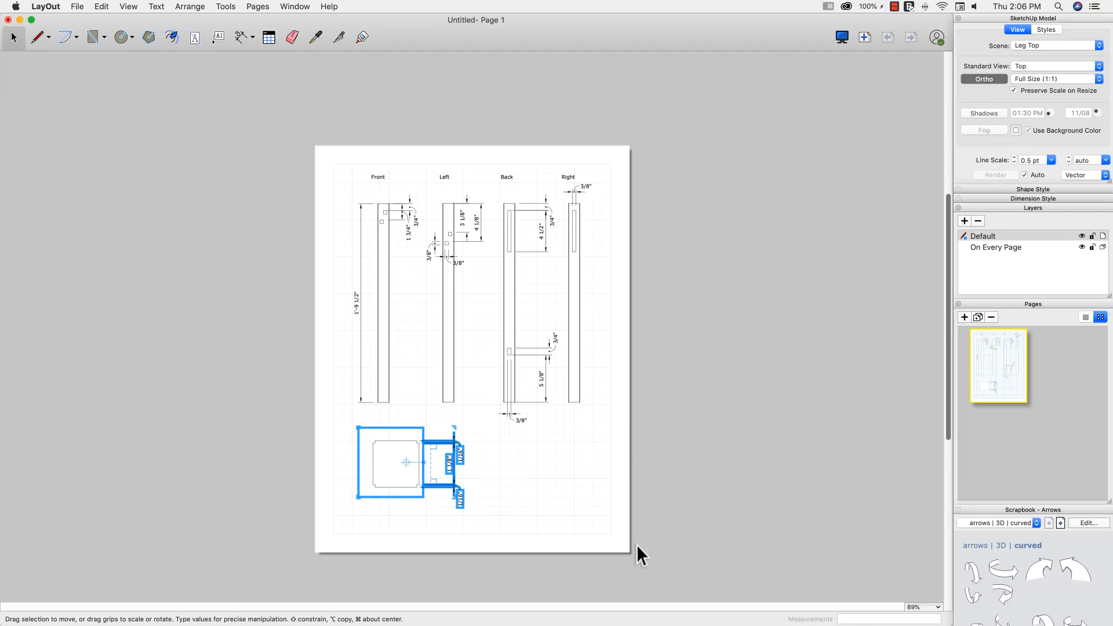
{"action": "left_click", "coordinate": [718, 513]}
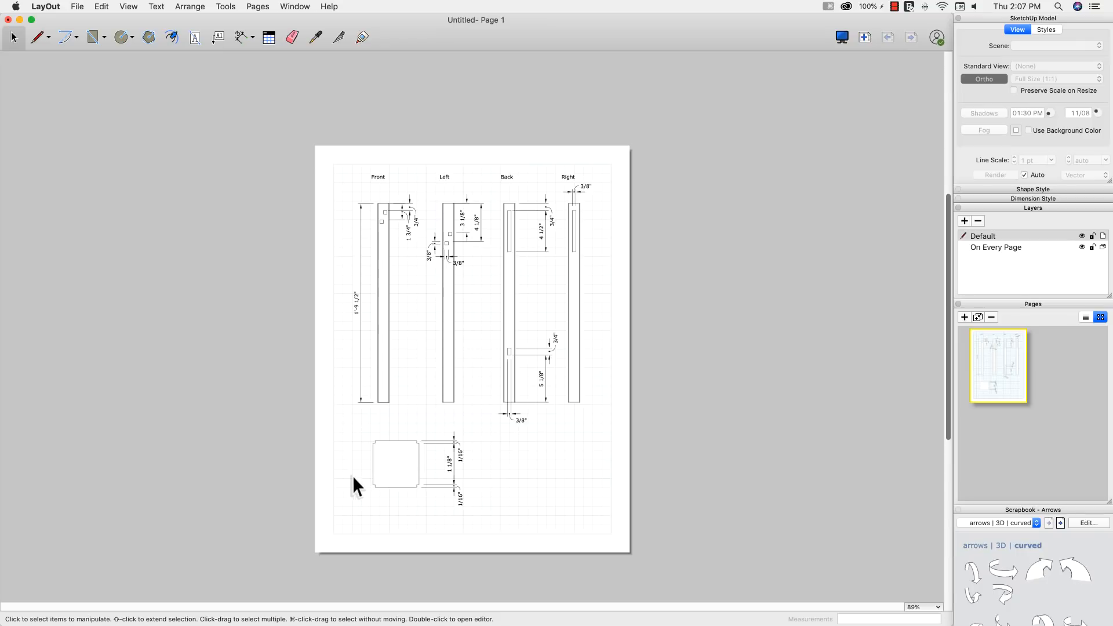
{"action": "scroll", "coordinate": [345, 492], "scroll_direction": "up", "scroll_amount": 3}
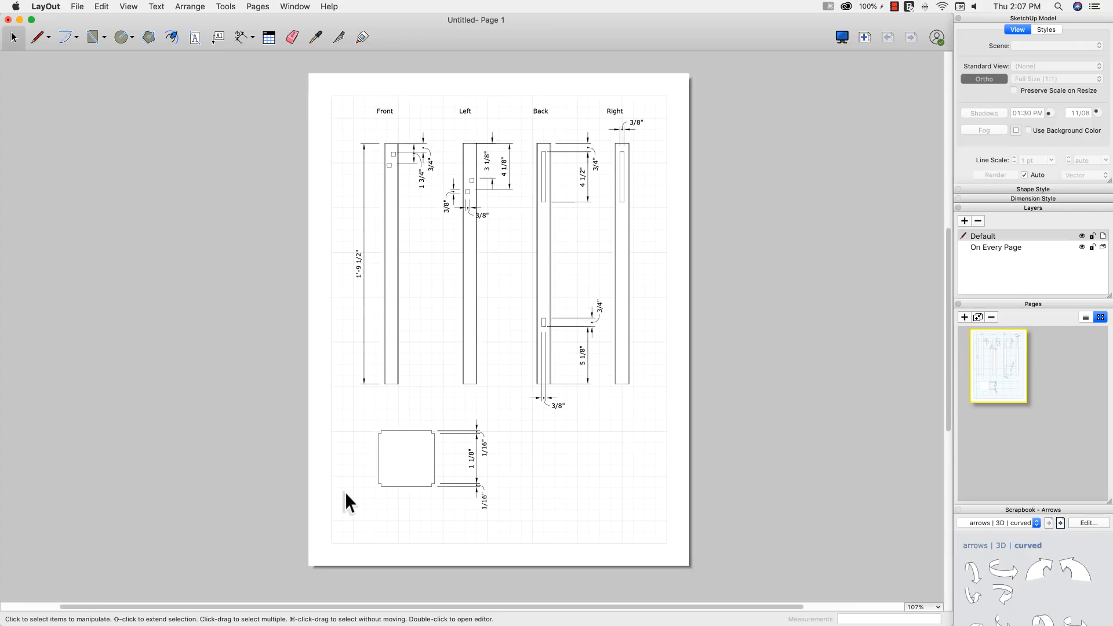